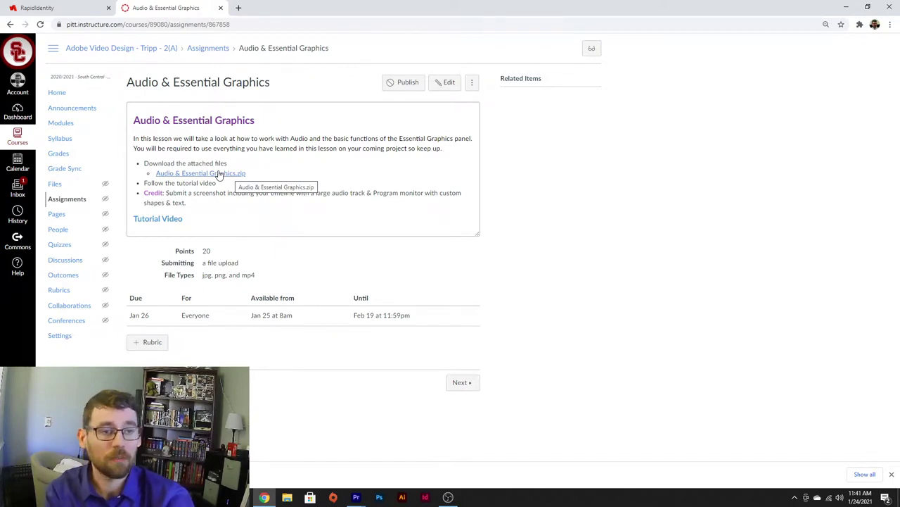
Step: Download Audio & Essential Graphics.zip from the assignment page and copy it to the desktop, replacing the existing file
click(216, 175)
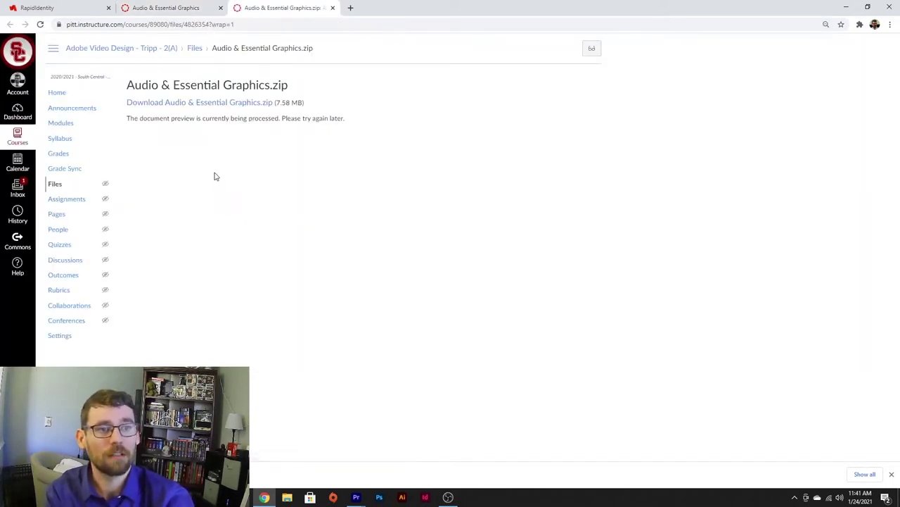
click(238, 103)
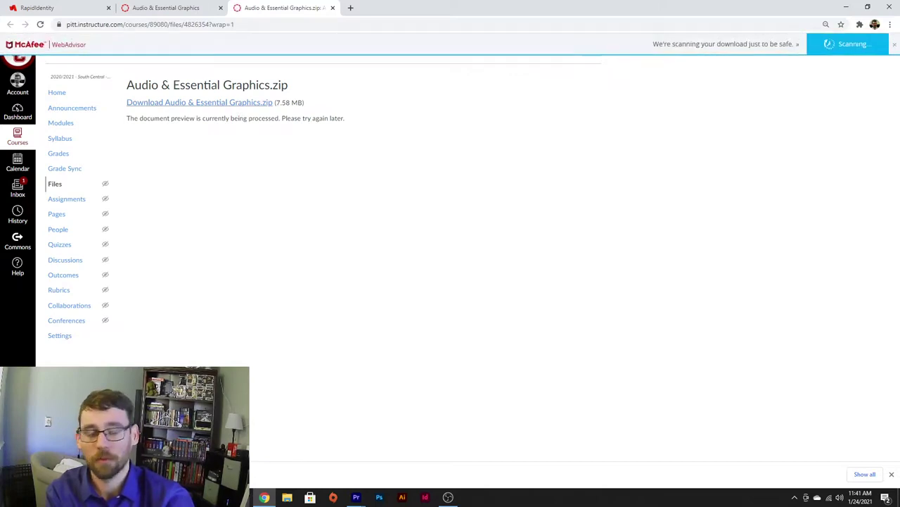
click(867, 6)
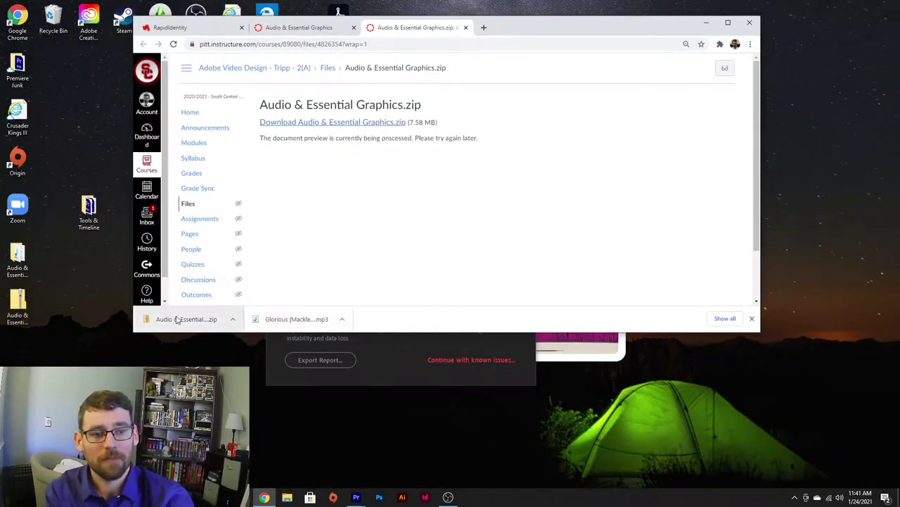
drag(177, 320, 816, 150)
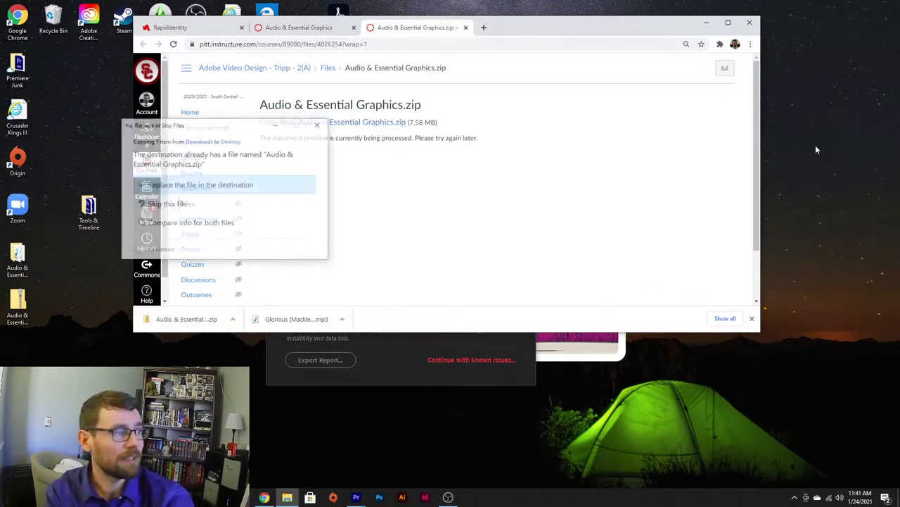
click(222, 185)
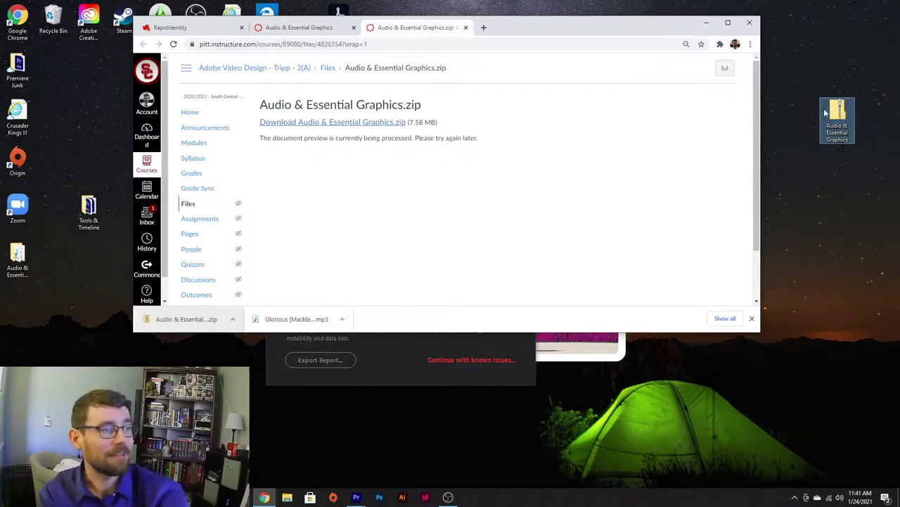
drag(827, 114, 830, 134)
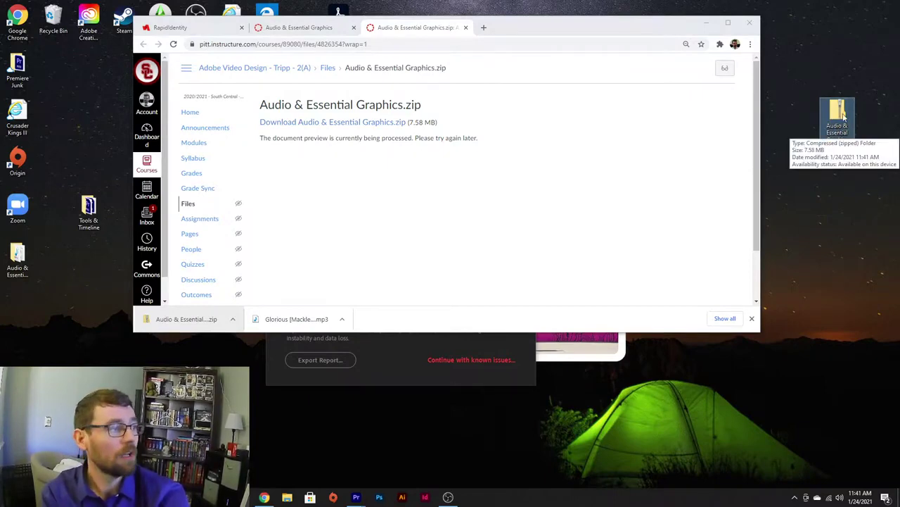
Step: Open the downloaded zip on the desktop and view the files in its Audio & Essential Graphics folder
double_click(844, 118)
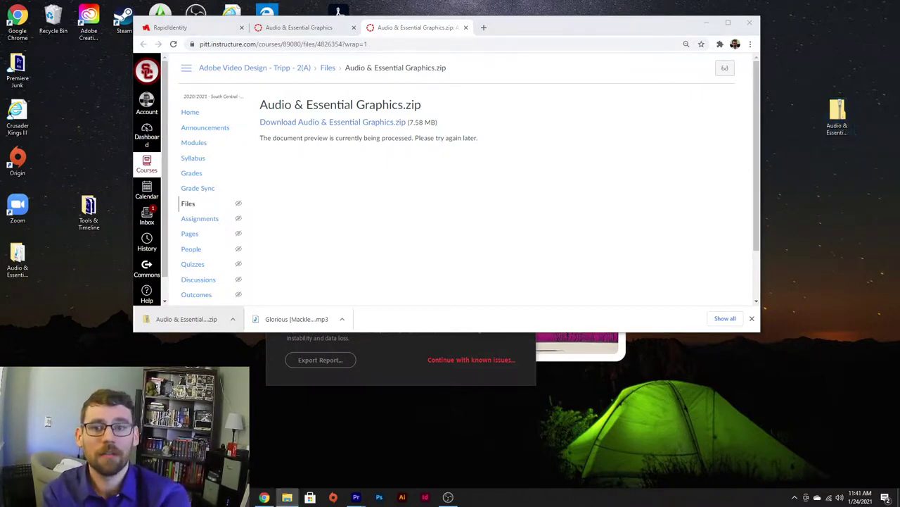
drag(0, 181, 658, 108)
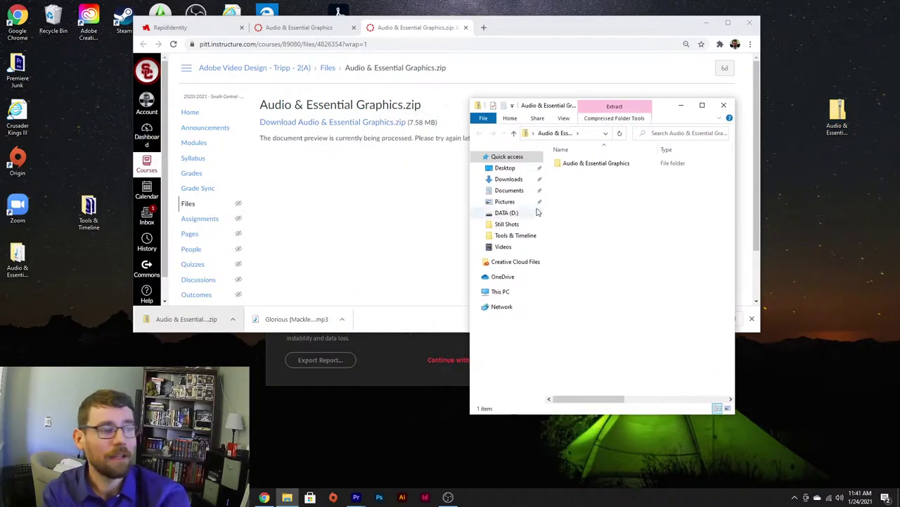
double_click(576, 163)
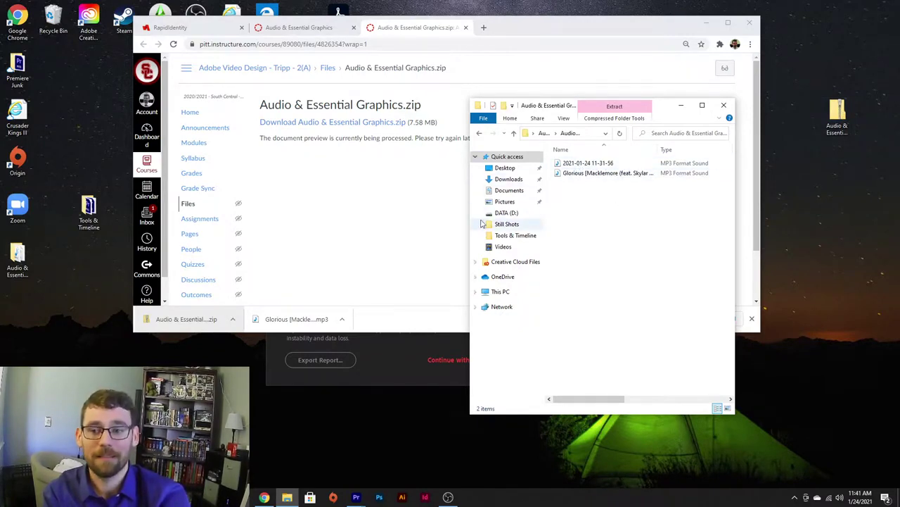
Step: Switch to Adobe Premiere Pro and start a new project named Audio
click(388, 353)
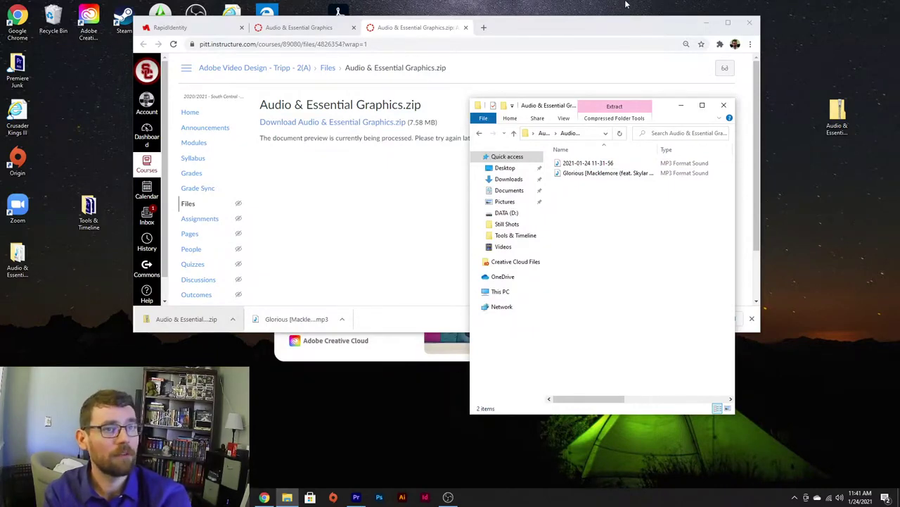
click(707, 22)
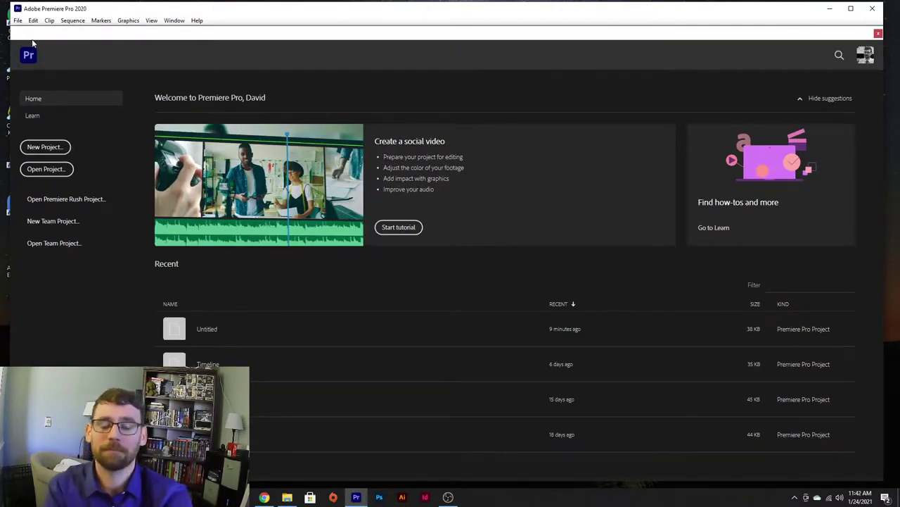
click(54, 148)
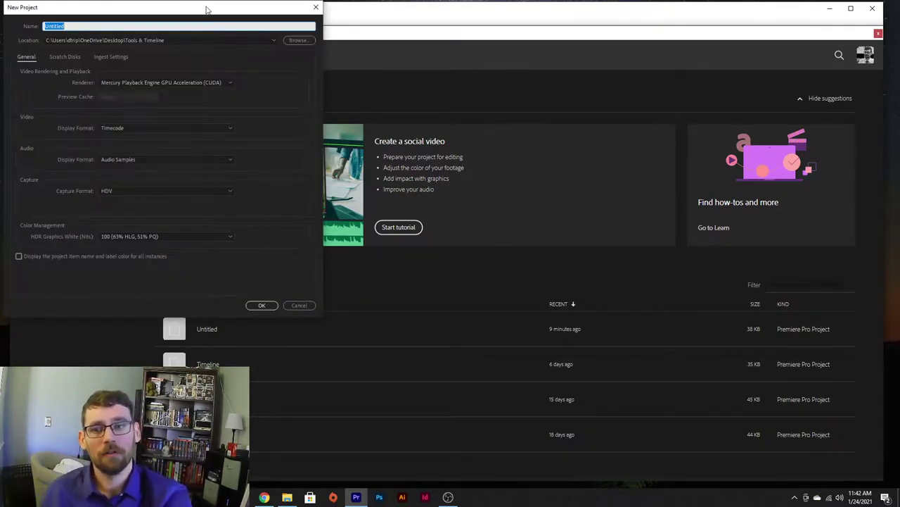
drag(206, 9, 549, 143)
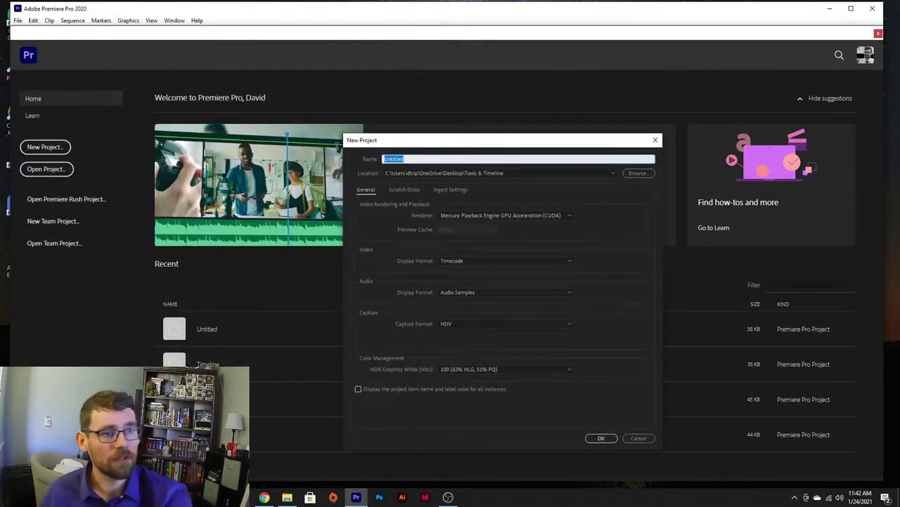
text(Audio)
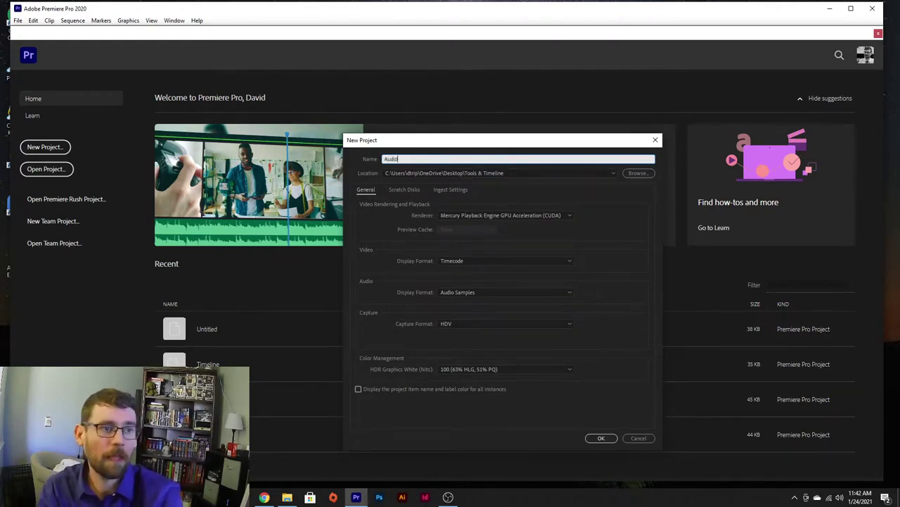
Step: Set the project location to the desktop's Audio & Essential Graphics folder, review the scratch disk paths and create the project
click(637, 174)
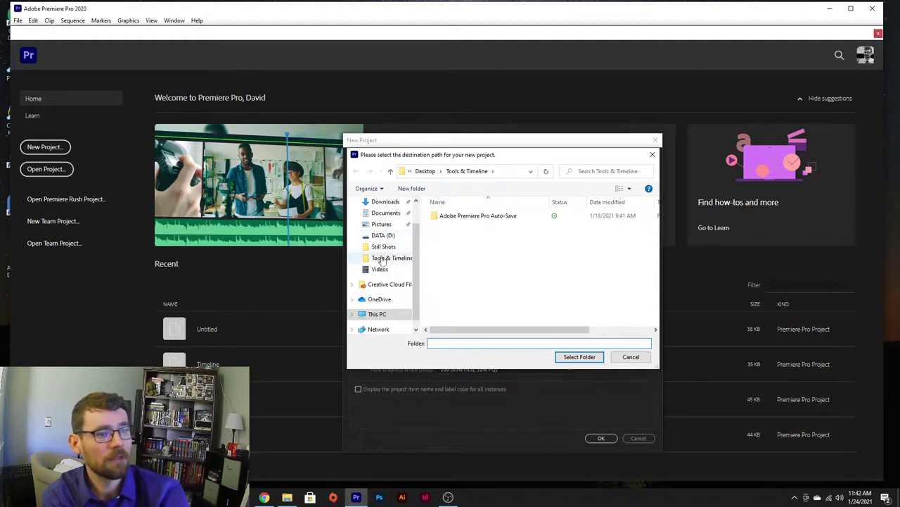
scroll(380, 243, up, 1)
click(381, 220)
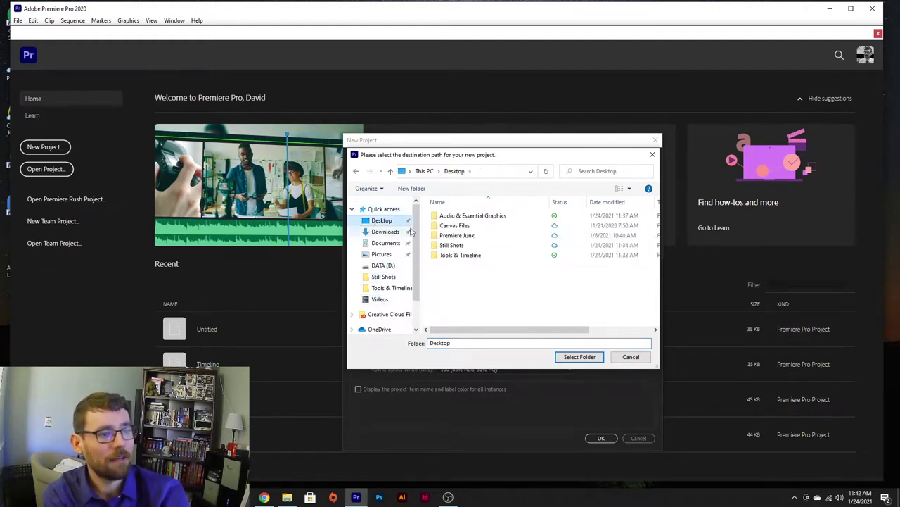
click(456, 217)
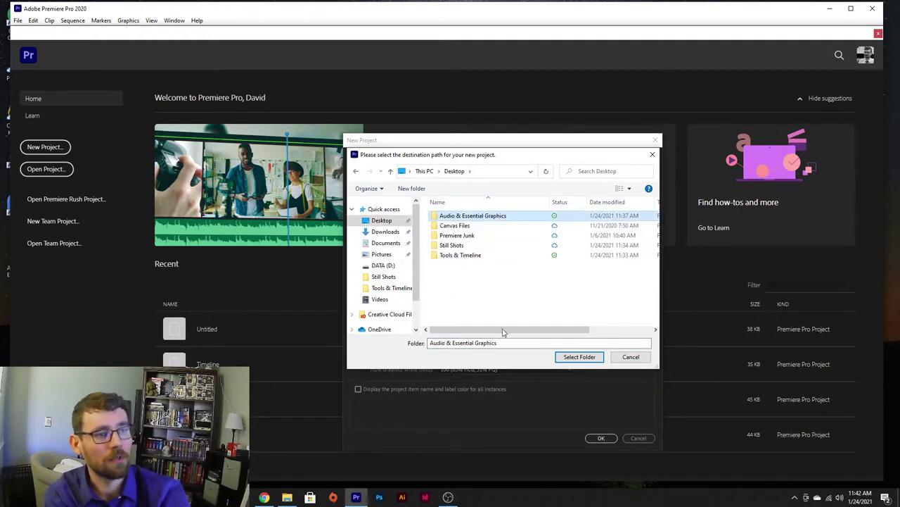
click(577, 357)
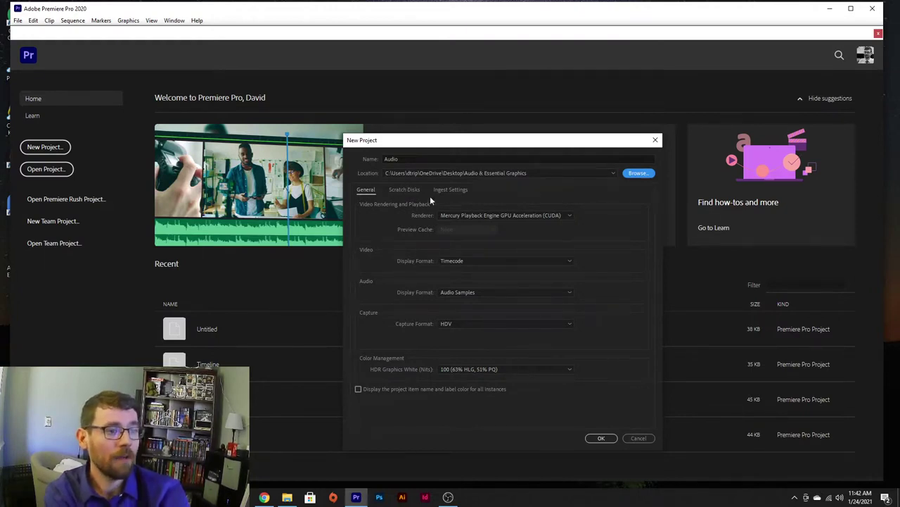
click(400, 189)
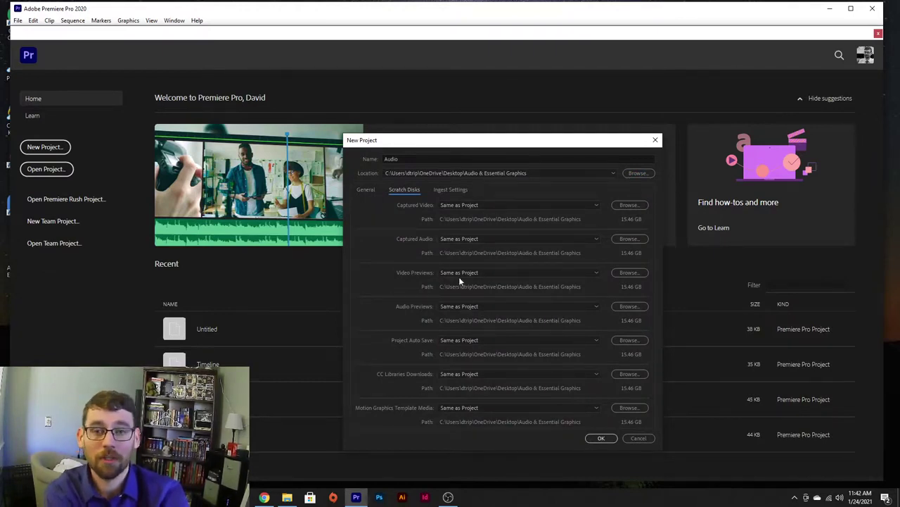
click(602, 438)
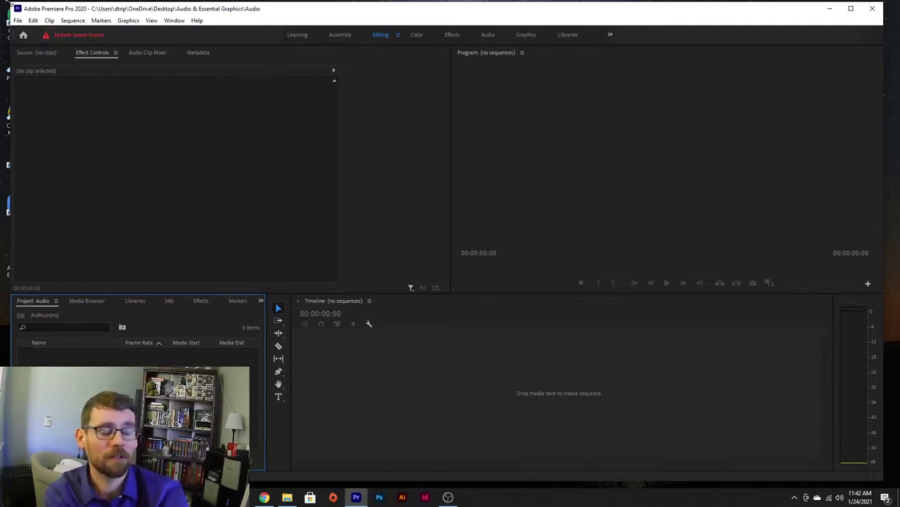
Step: Shrink the Premiere Pro window to expose the desktop and try to bring the zip's files into the project
drag(743, 10, 724, 12)
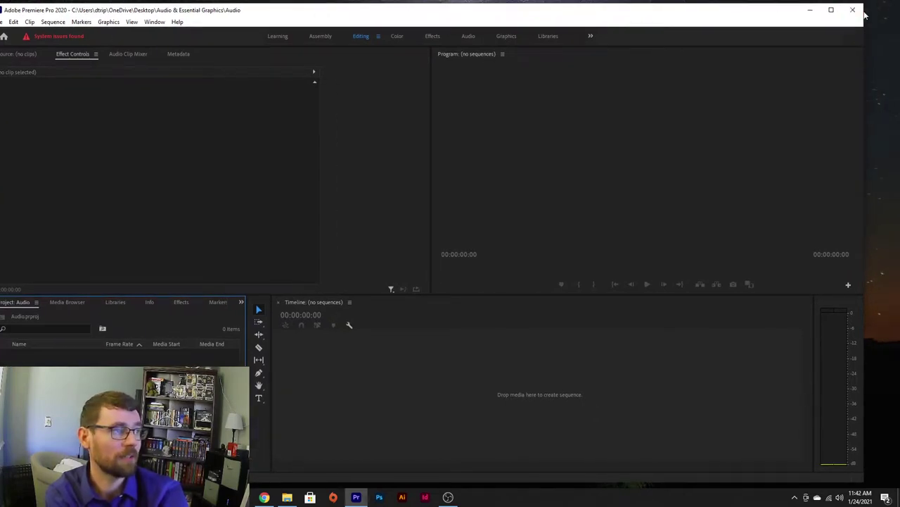
drag(864, 24, 642, 35)
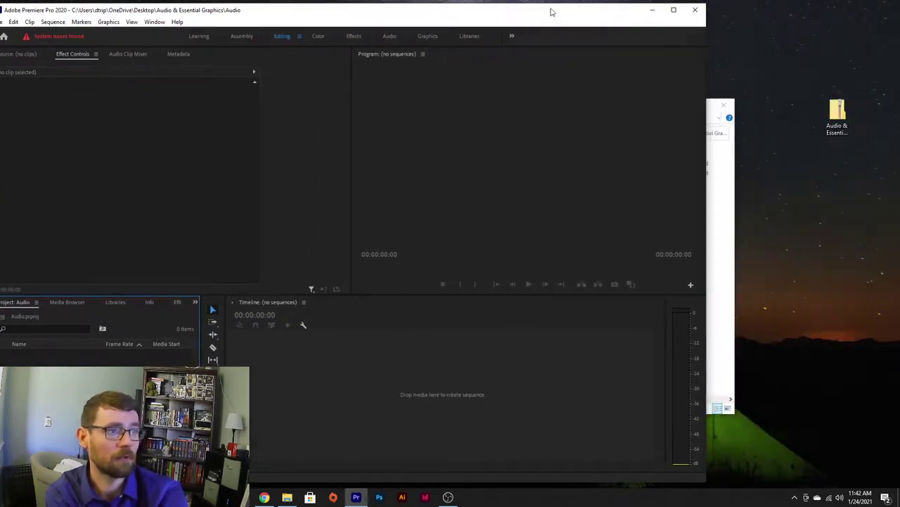
drag(553, 12, 601, 11)
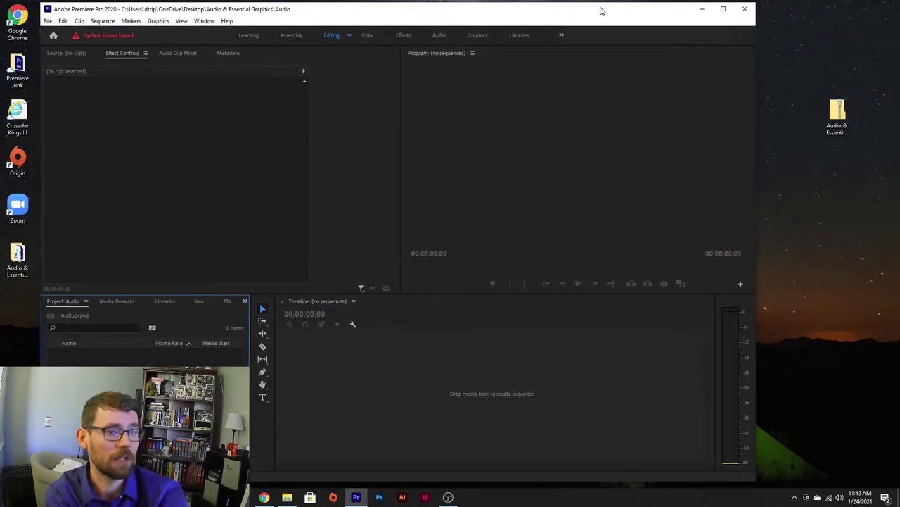
double_click(840, 112)
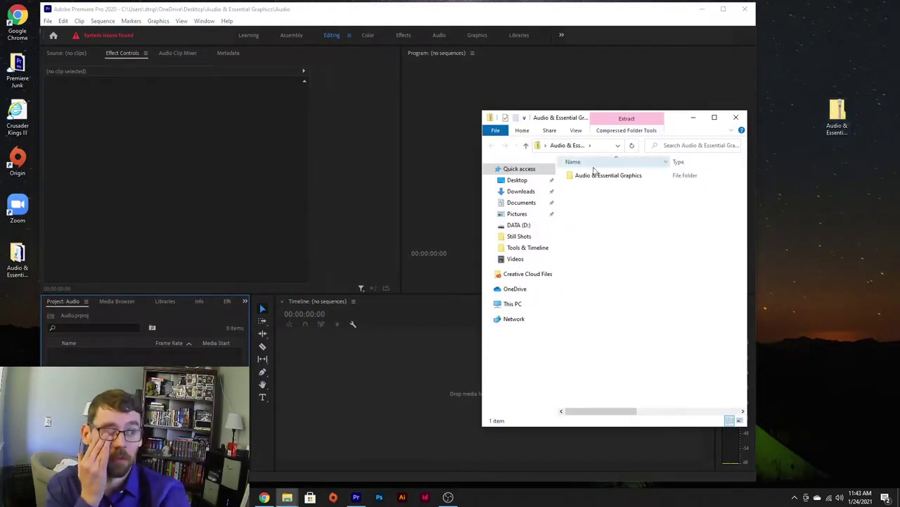
double_click(595, 176)
drag(598, 225, 106, 408)
drag(279, 10, 498, 0)
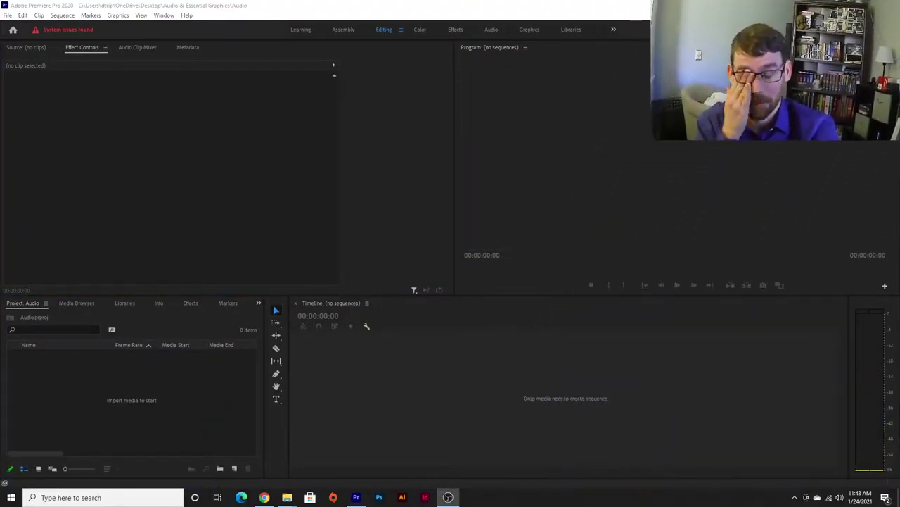
click(104, 400)
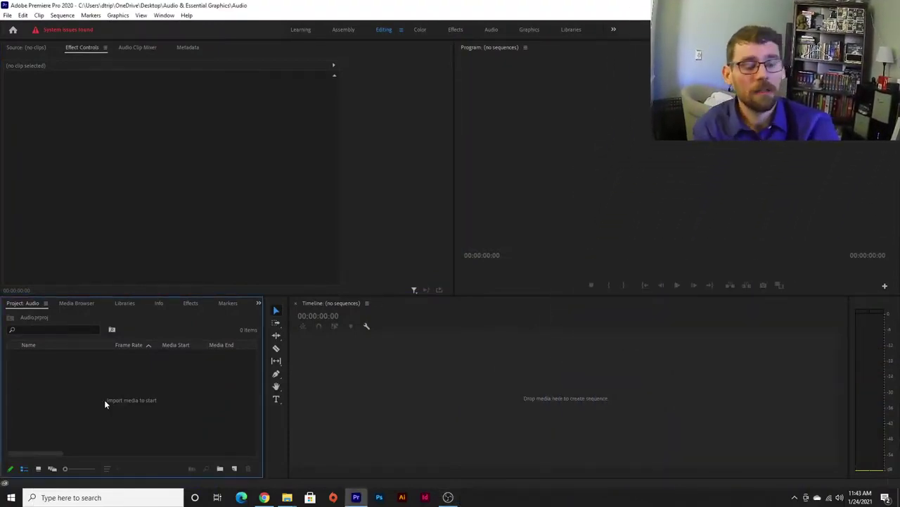
double_click(106, 400)
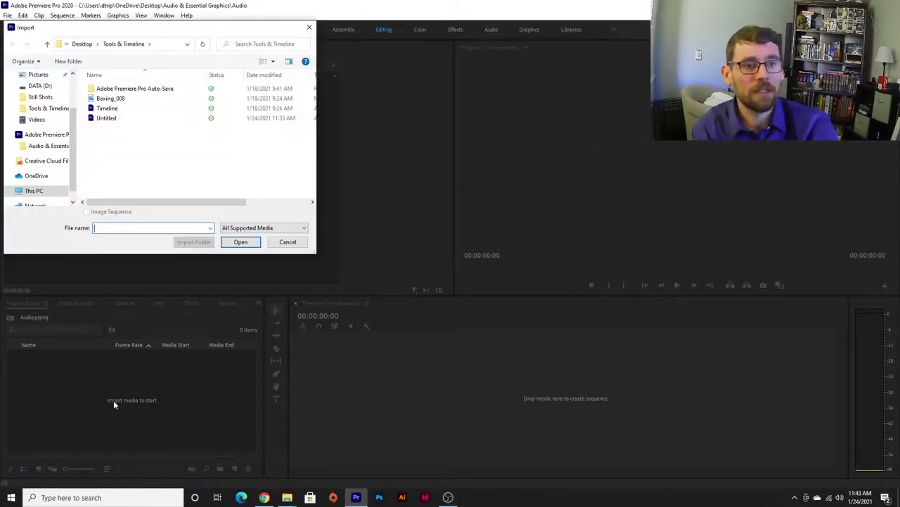
scroll(40, 117, up, 2)
click(49, 92)
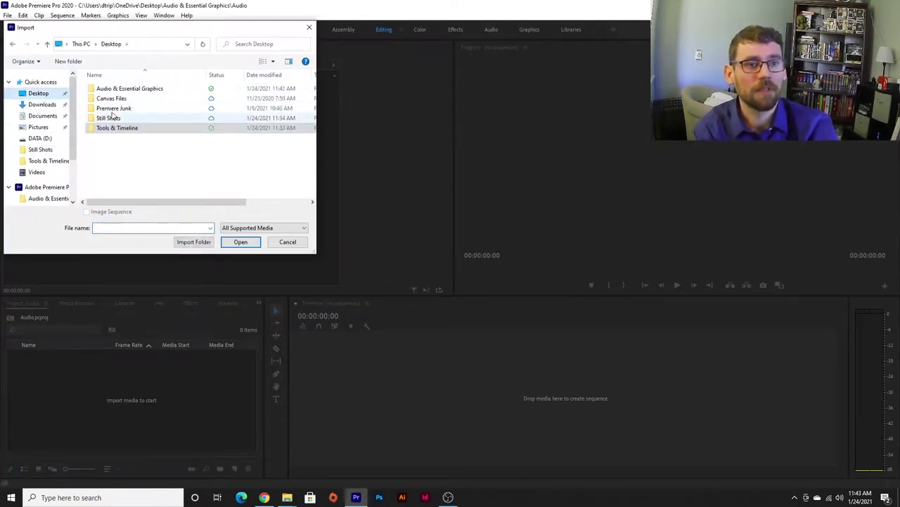
double_click(123, 87)
click(112, 109)
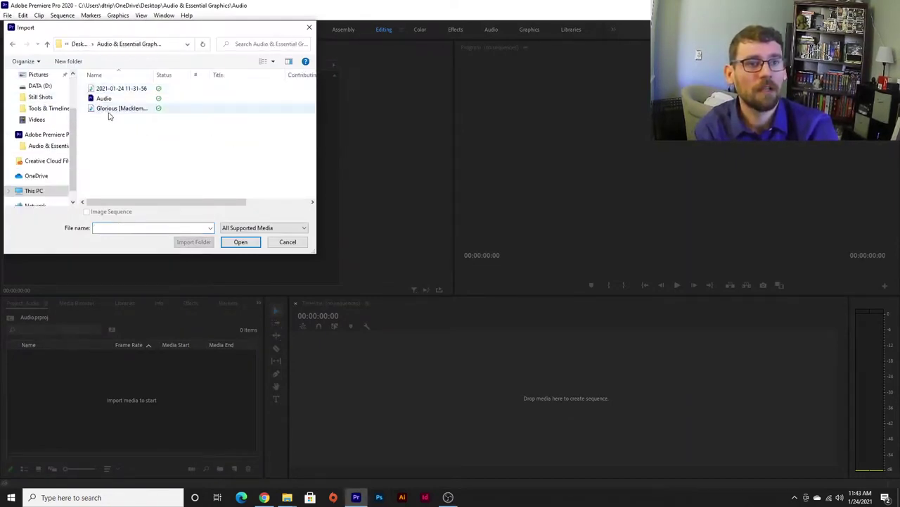
ctrl+click(120, 89)
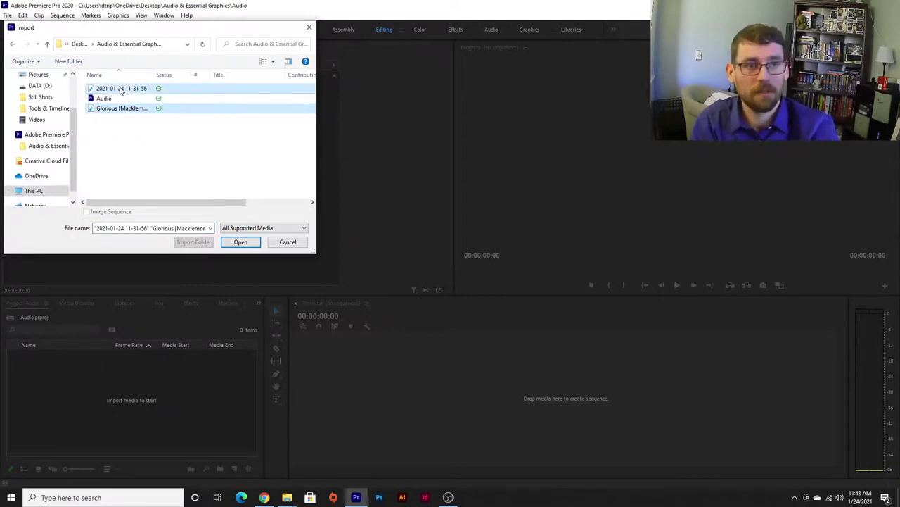
click(246, 243)
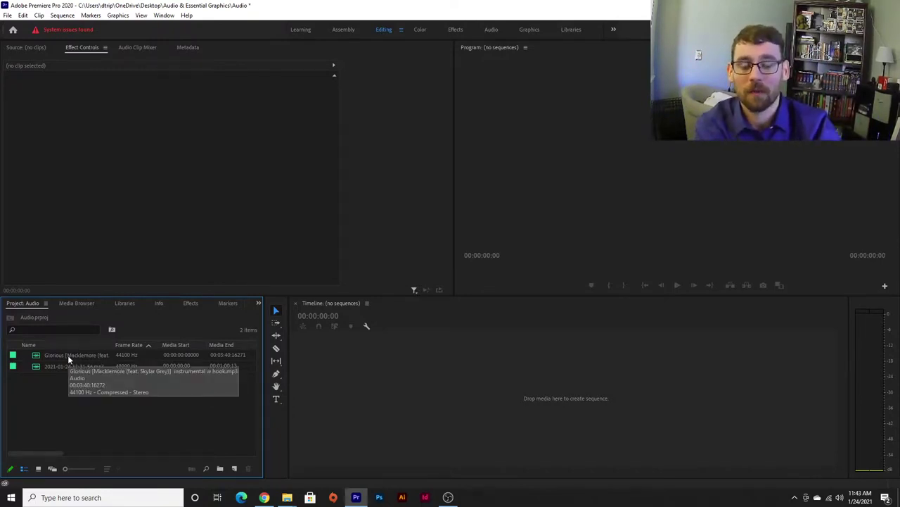
Step: Create a sequence from the Glorious instrumental and place its clip on audio track A2 at the start of the timeline
drag(68, 355, 379, 389)
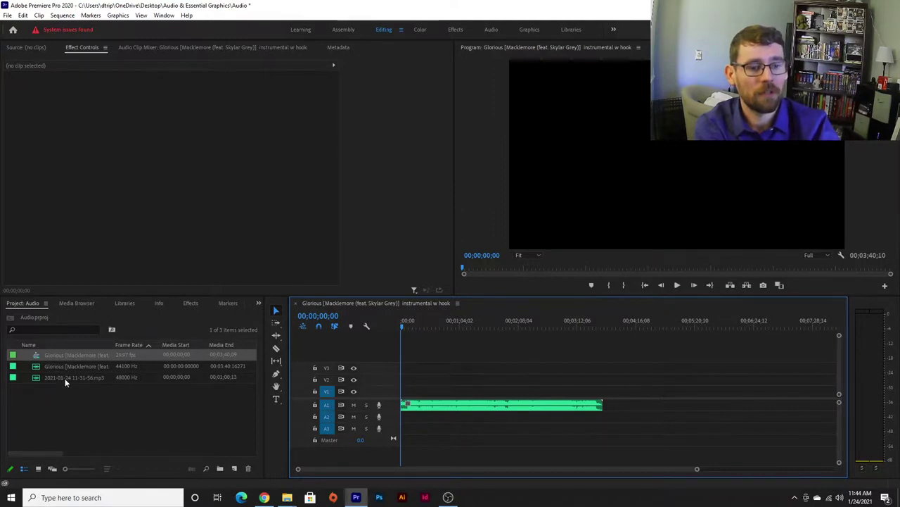
click(433, 406)
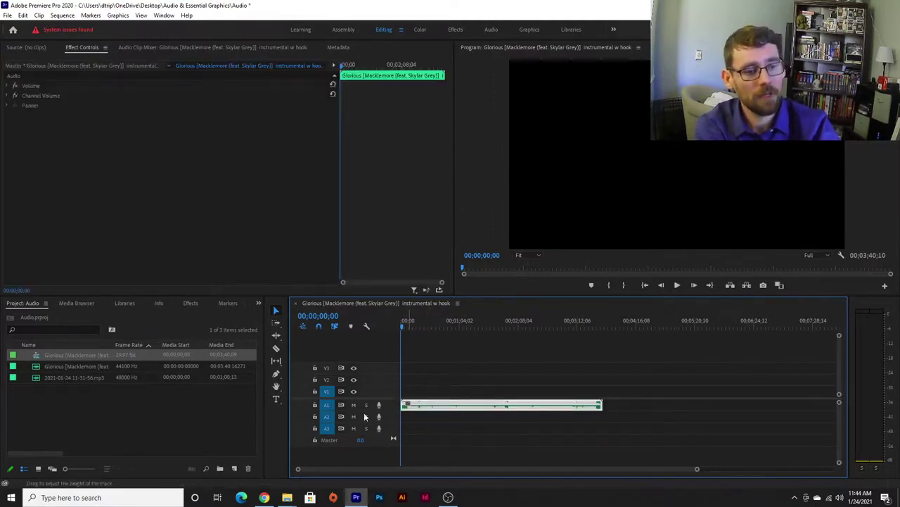
click(77, 367)
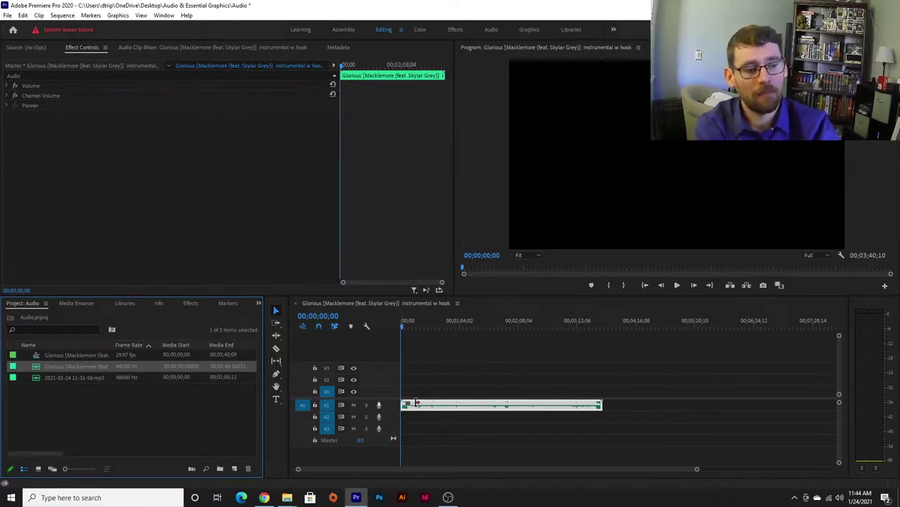
drag(70, 366, 446, 416)
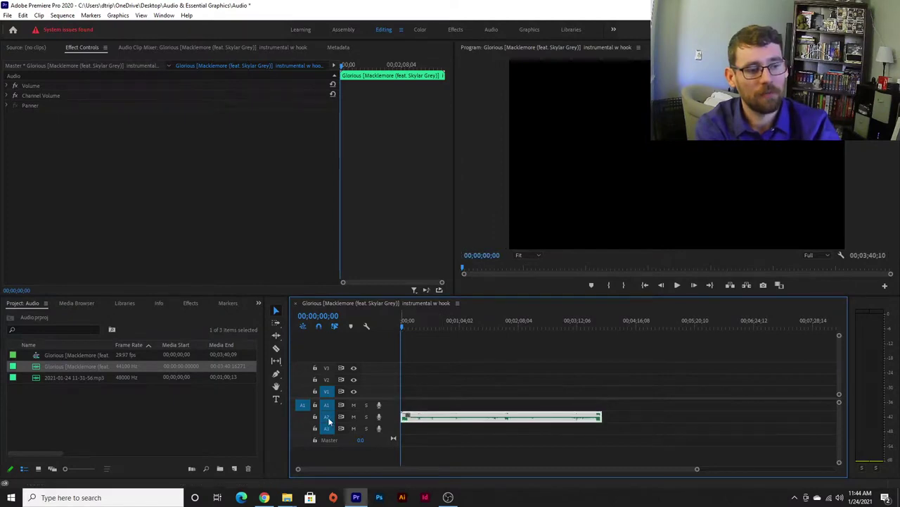
click(61, 380)
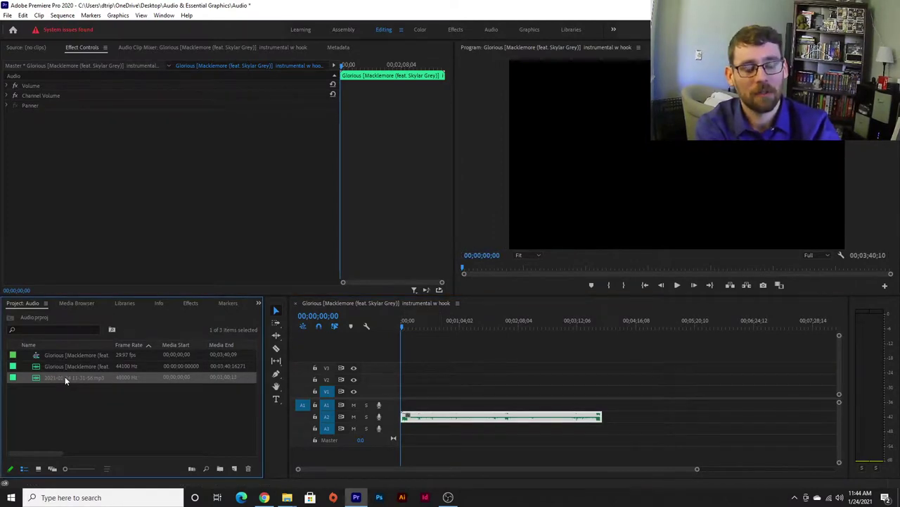
drag(64, 376, 408, 410)
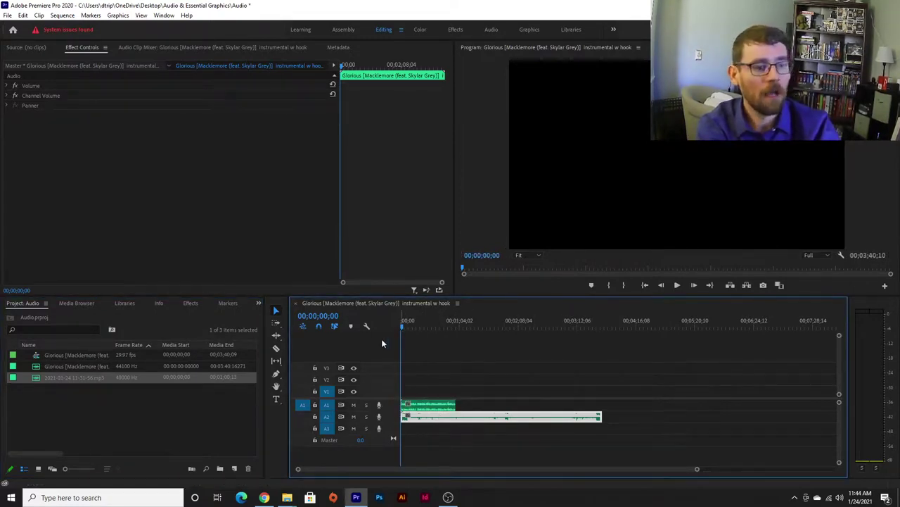
click(432, 433)
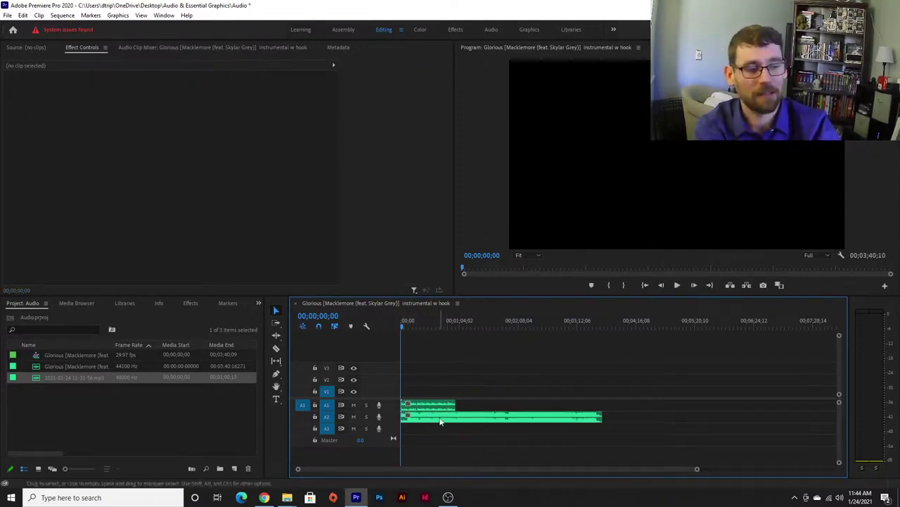
Step: Expand all timeline tracks so the waveforms of both audio clips can be seen in detail
click(367, 327)
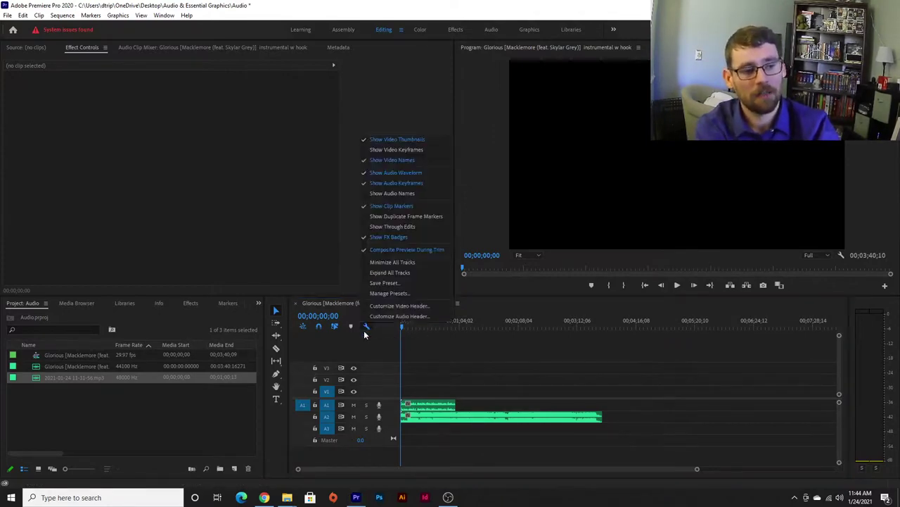
click(392, 272)
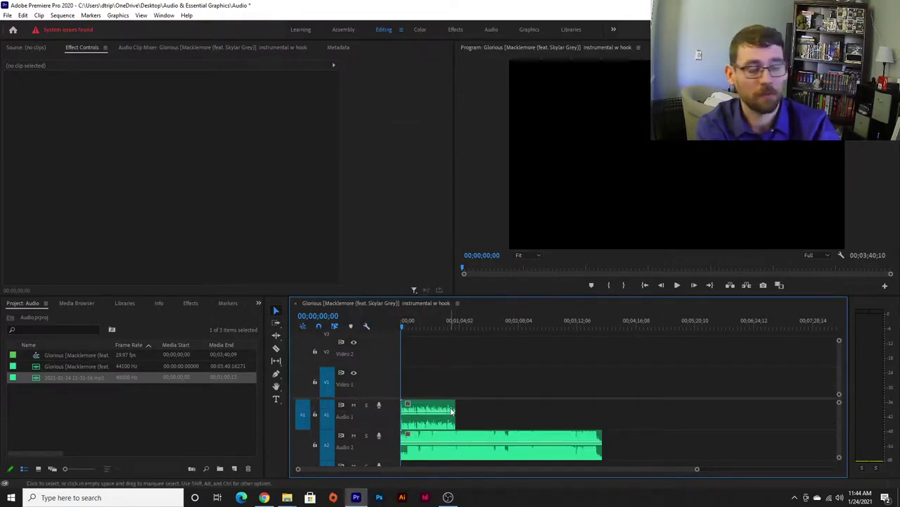
key(equal)
key(equal)
key(equal)
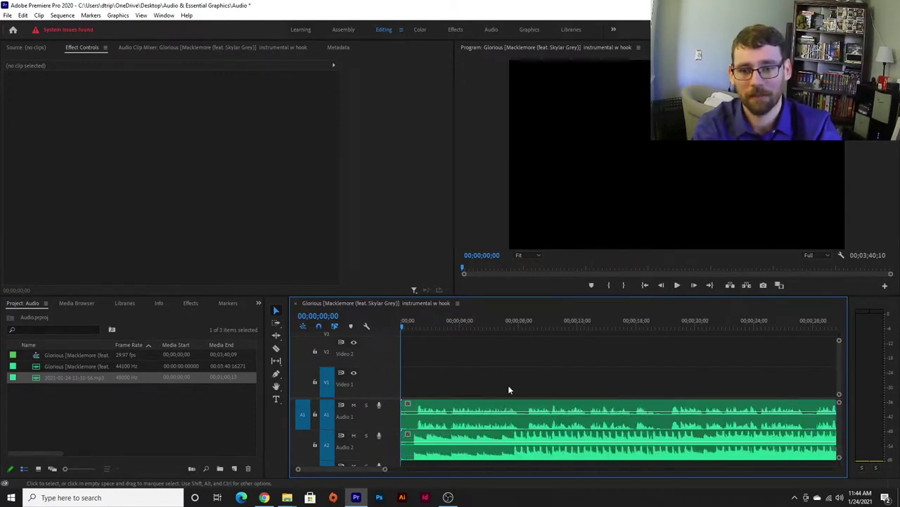
key(minus)
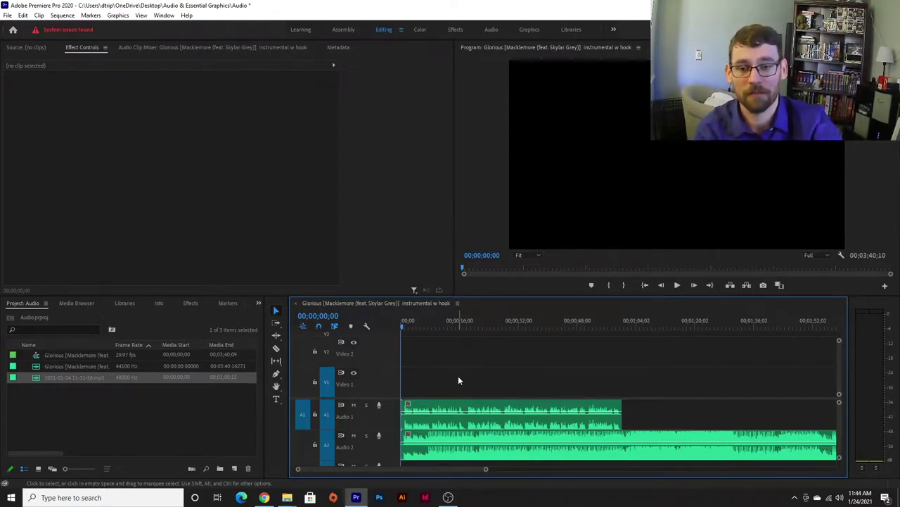
Step: Play the mix from the start, enlarge audio track A2 and play from 00;01;06;02 to check the level on the audio meters
key(space)
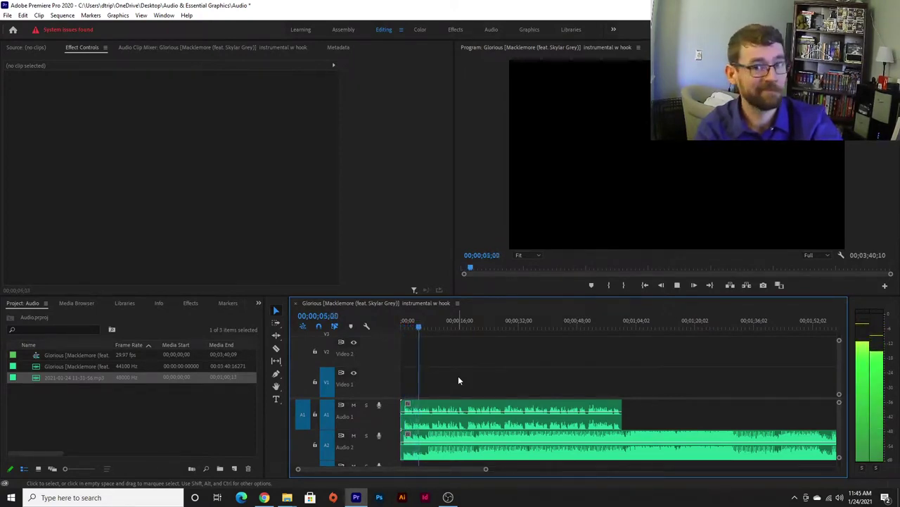
key(space)
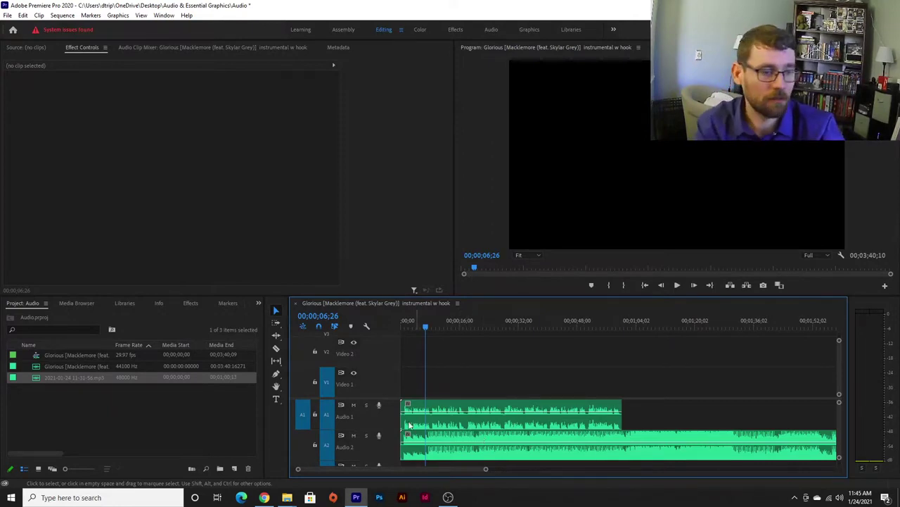
drag(343, 427, 355, 465)
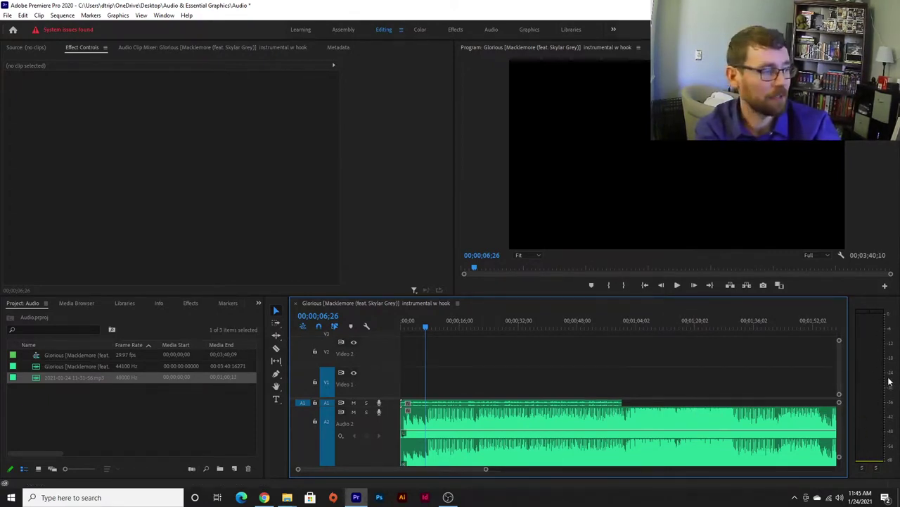
mouse_move(639, 325)
mouse_down()
mouse_move(654, 325)
mouse_move(645, 325)
mouse_up()
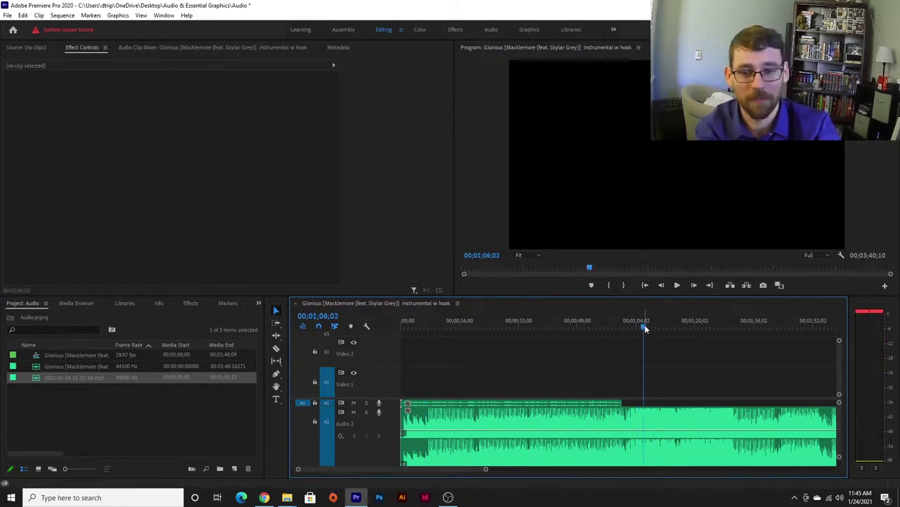
key(space)
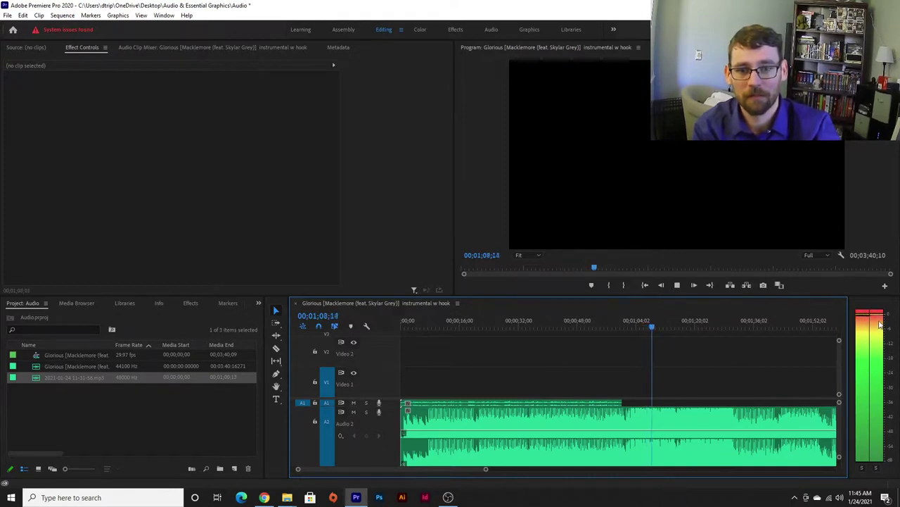
key(space)
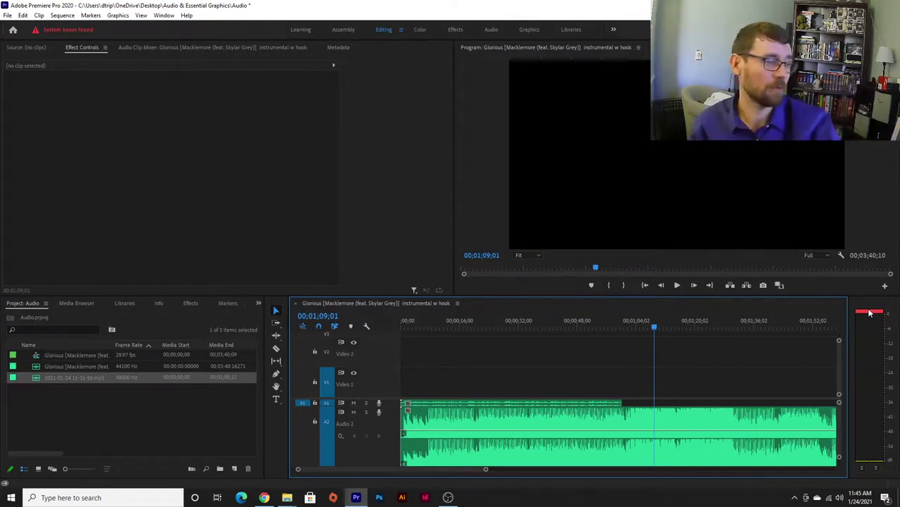
Step: Adjust the audio gain of the Glorious instrumental clip on A2 by -5 dB
click(652, 418)
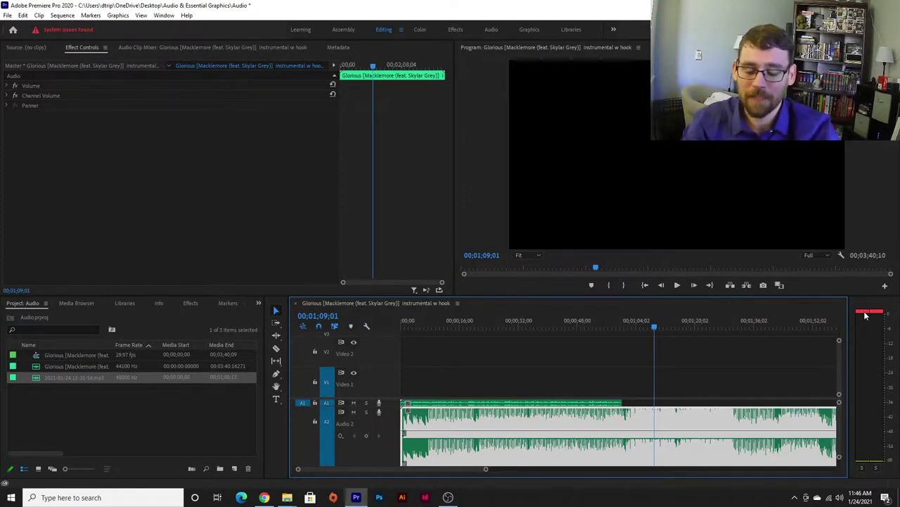
key(g)
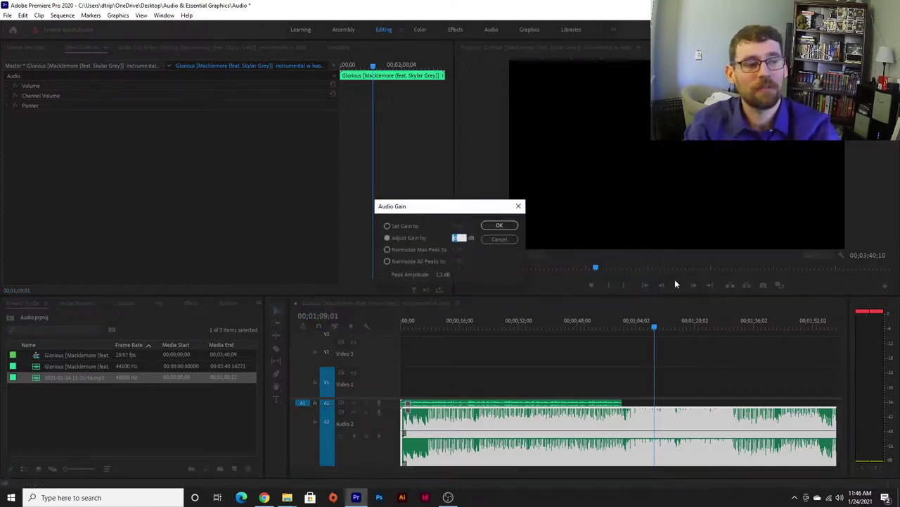
drag(451, 209, 476, 255)
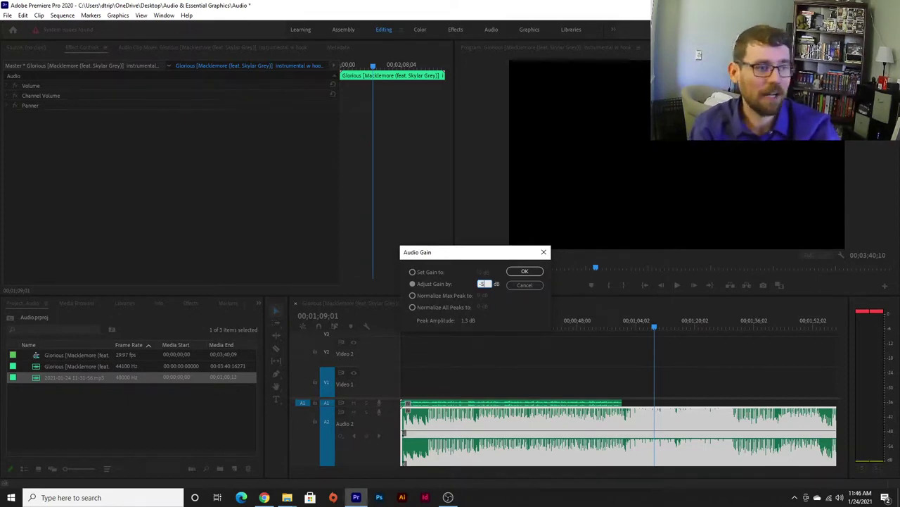
click(525, 270)
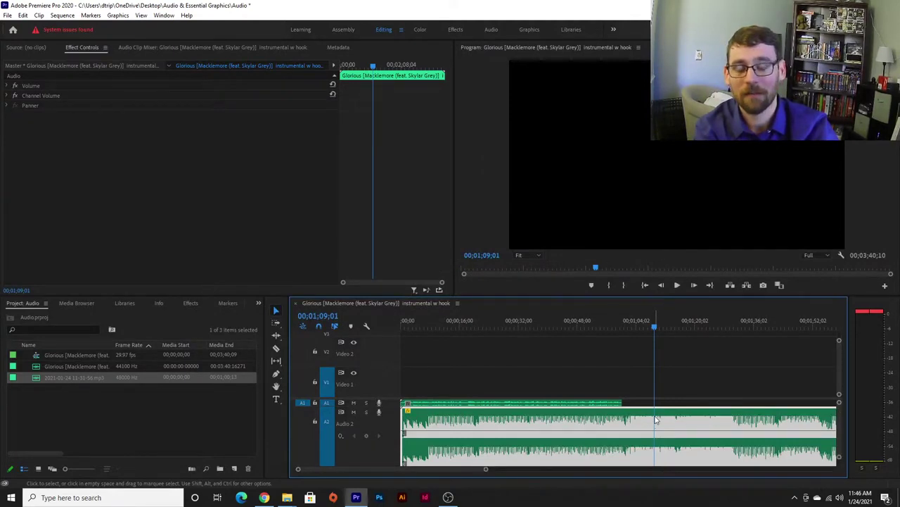
Step: Readjust the audio track heights to show A2's waveform and play the instrumental from 00;01;09;01 to check its level
mouse_move(656, 420)
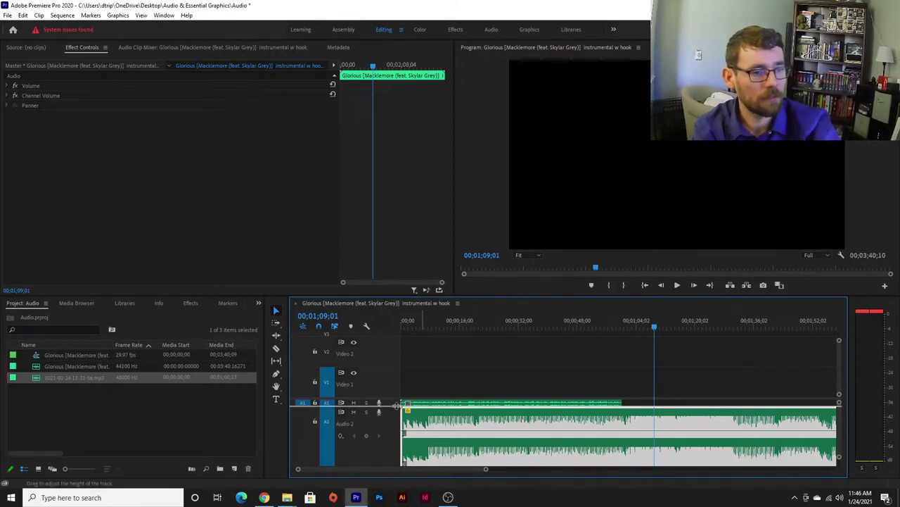
drag(366, 409, 366, 464)
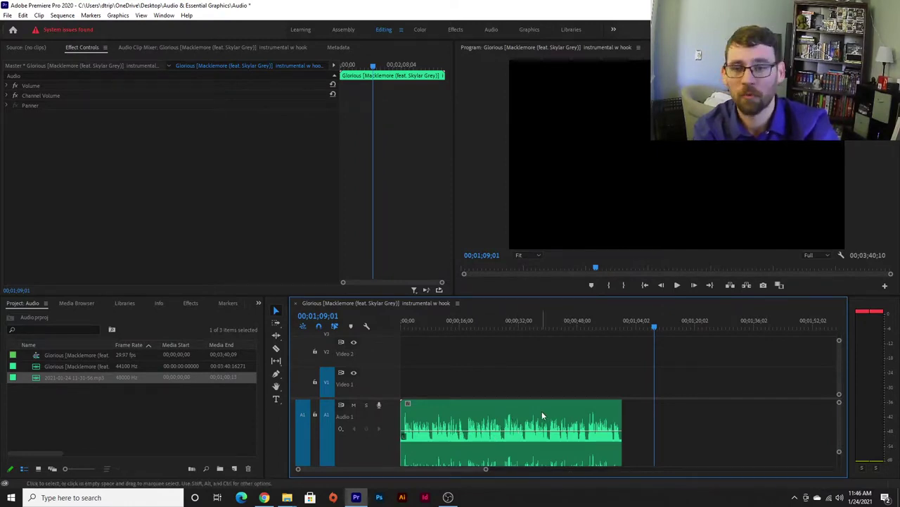
click(366, 327)
click(405, 273)
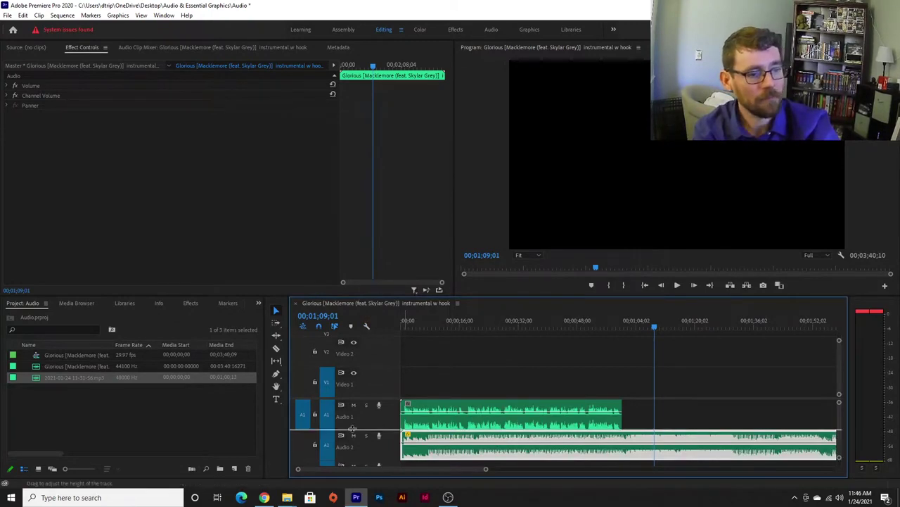
scroll(360, 426, down, 3)
drag(363, 437, 363, 448)
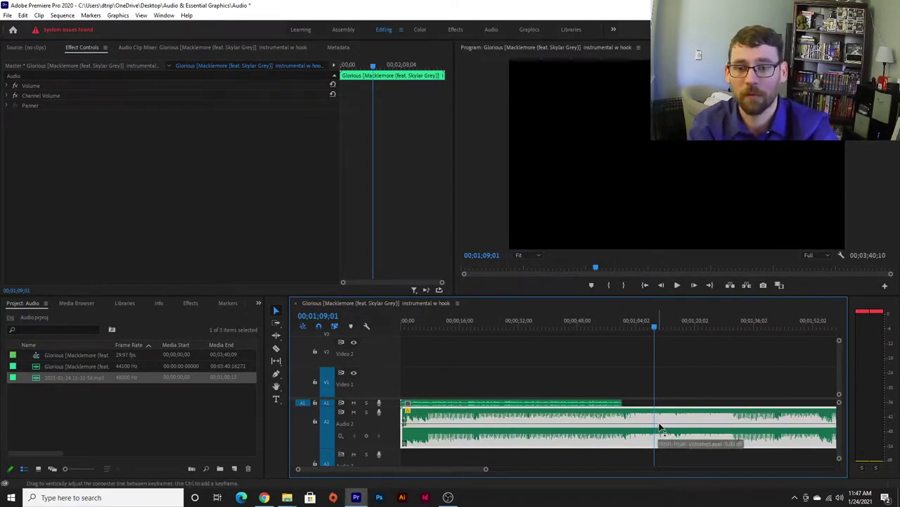
key(space)
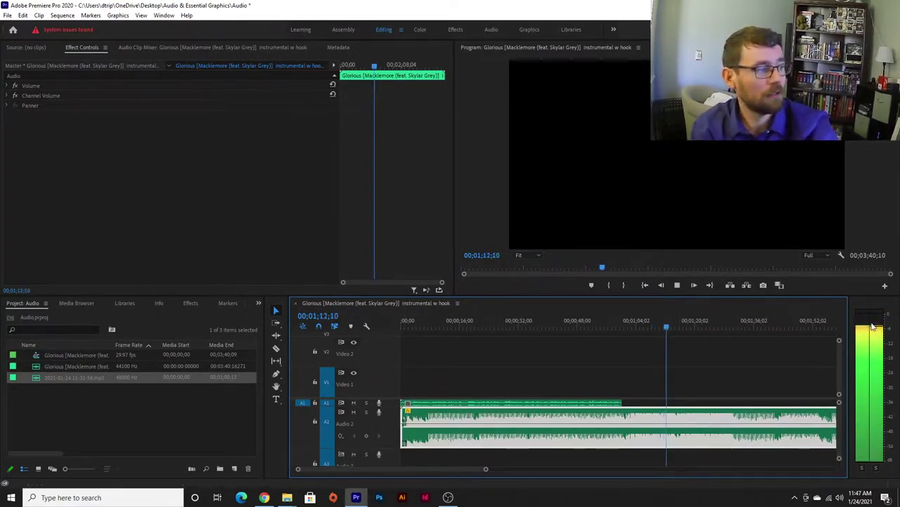
key(space)
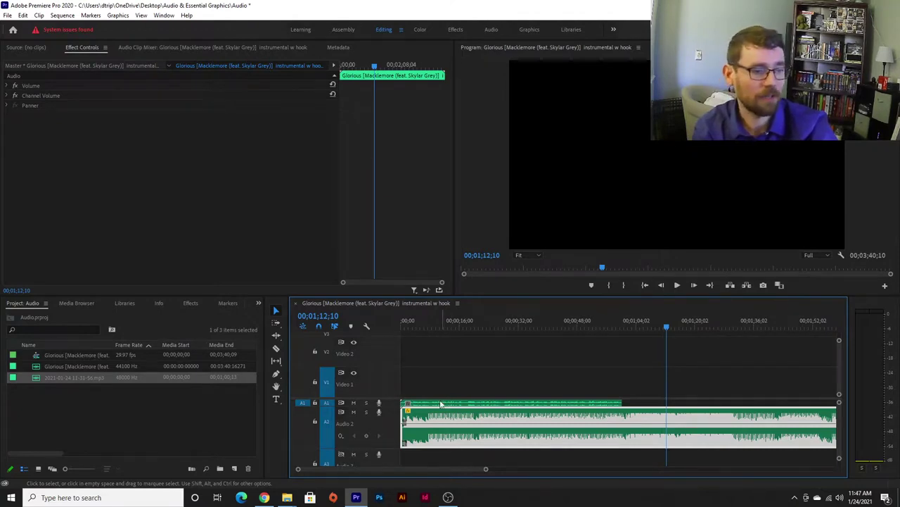
Step: Mute audio track A2 and solo A1, making the A1 track taller
click(354, 413)
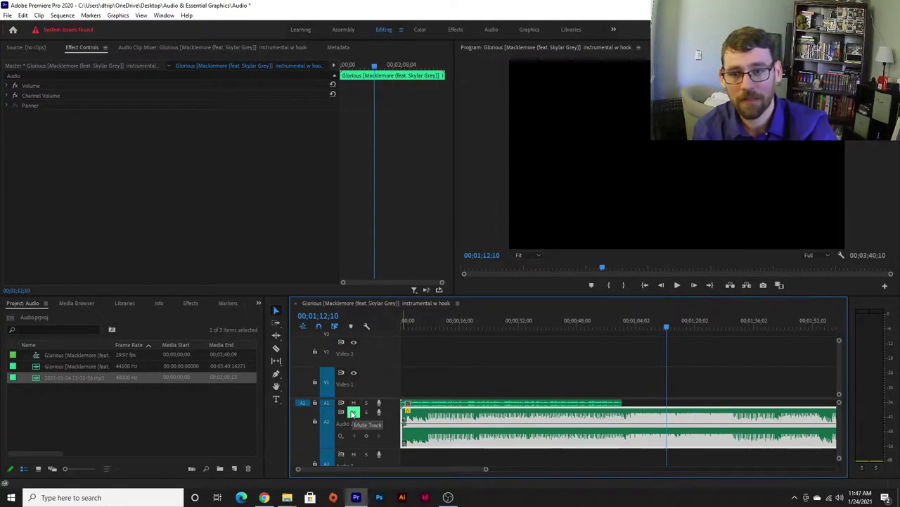
click(366, 402)
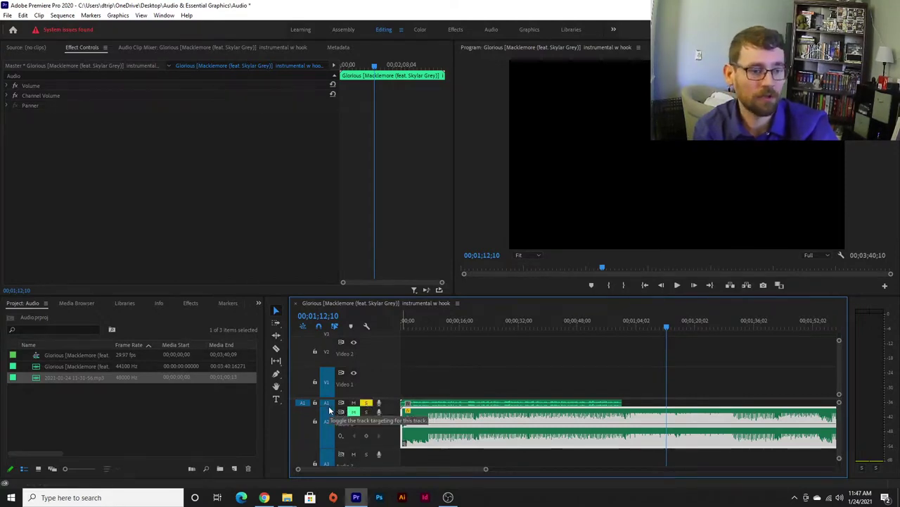
drag(329, 406, 331, 426)
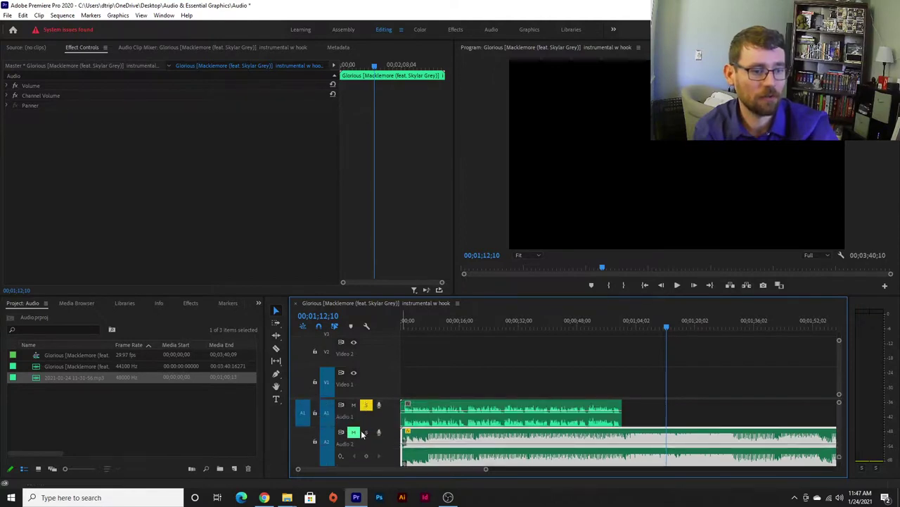
Step: Play the soloed recording on A1 from the start of the timeline and check its level on the audio meters
drag(440, 323, 403, 322)
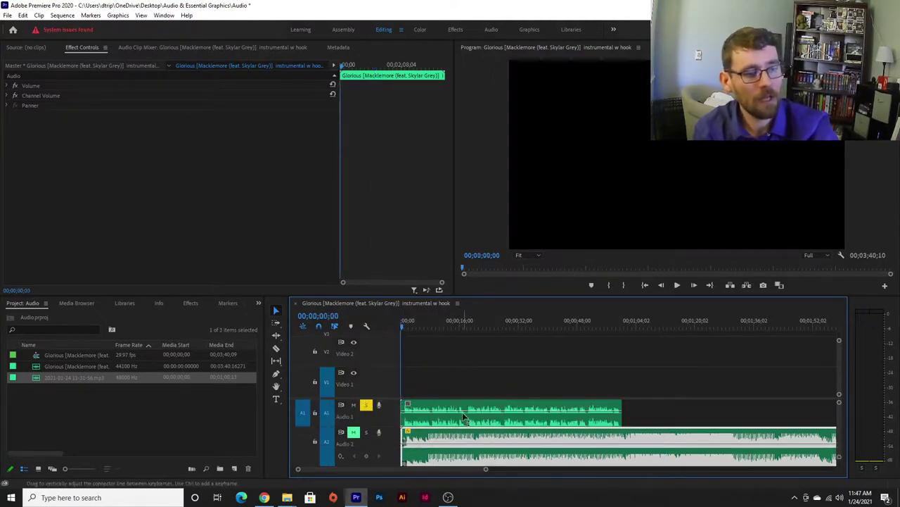
key(space)
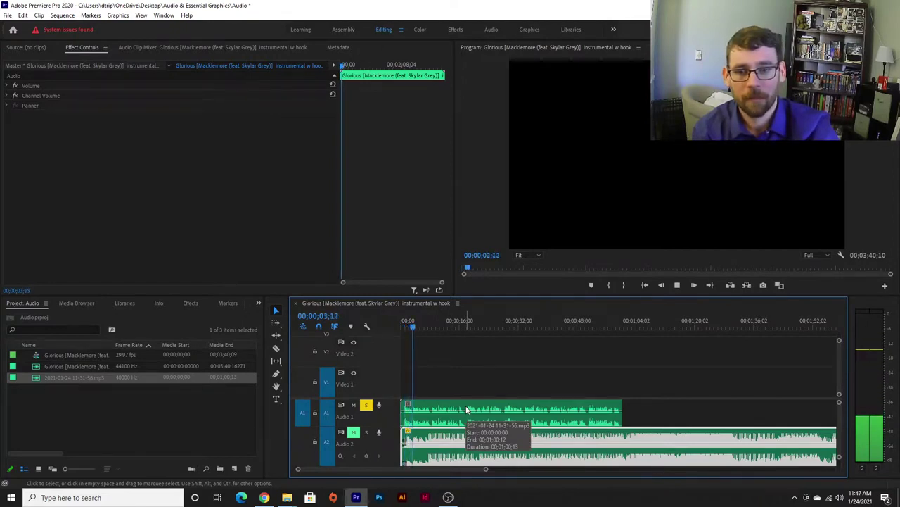
key(space)
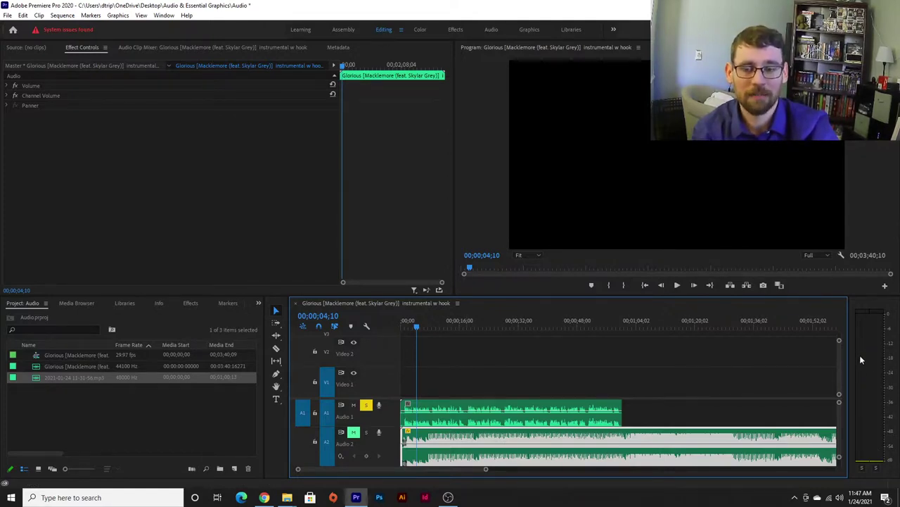
key(space)
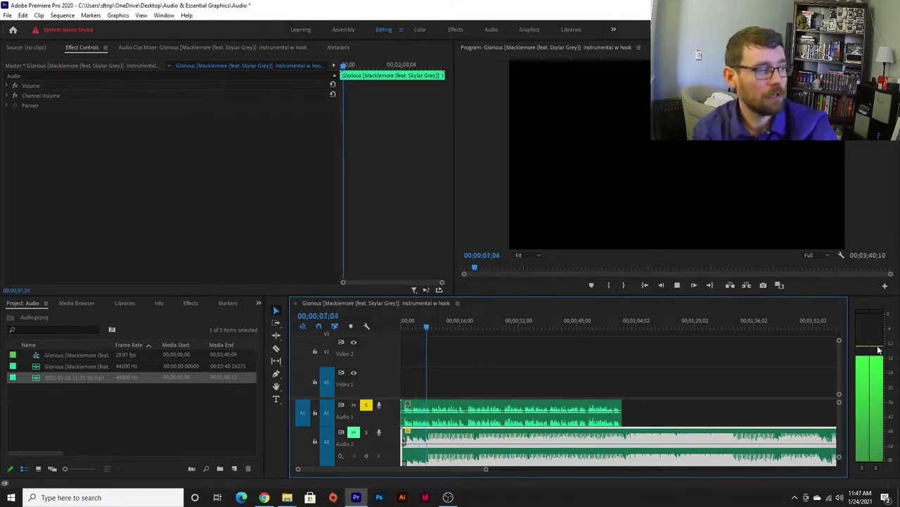
key(space)
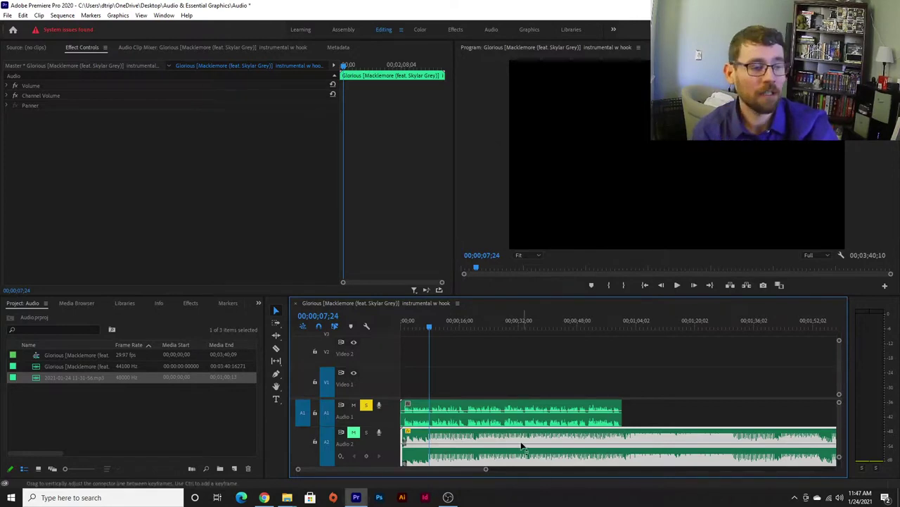
click(494, 419)
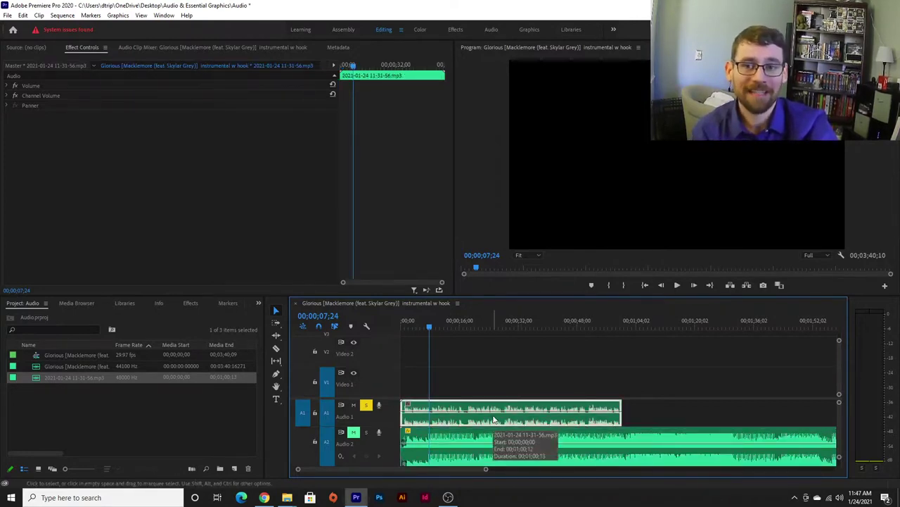
key(g)
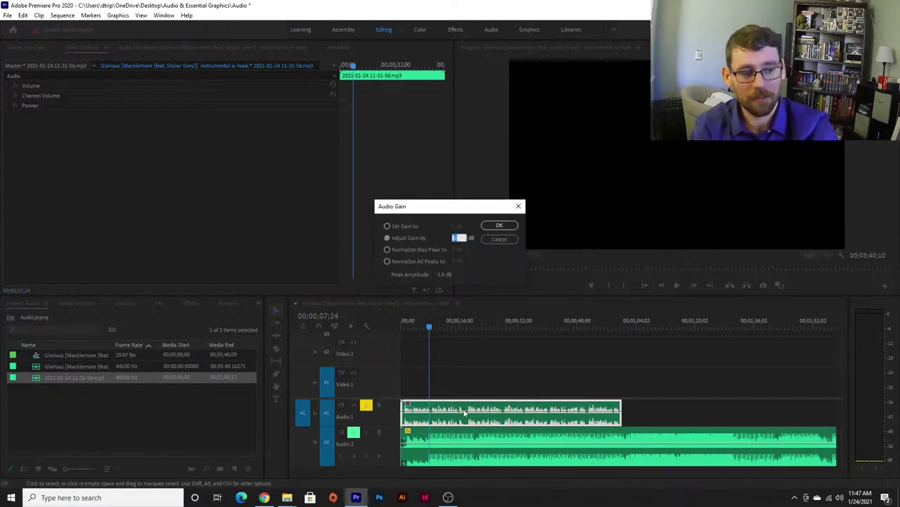
text(6)
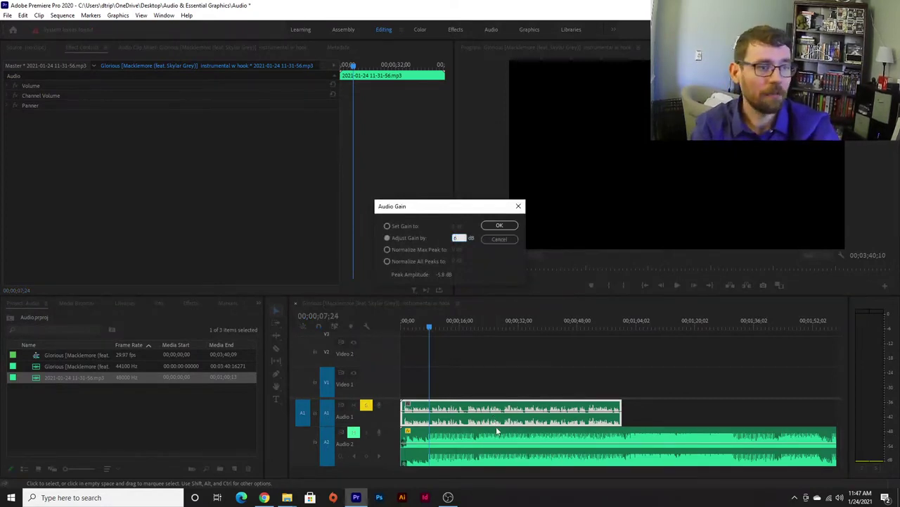
key(Return)
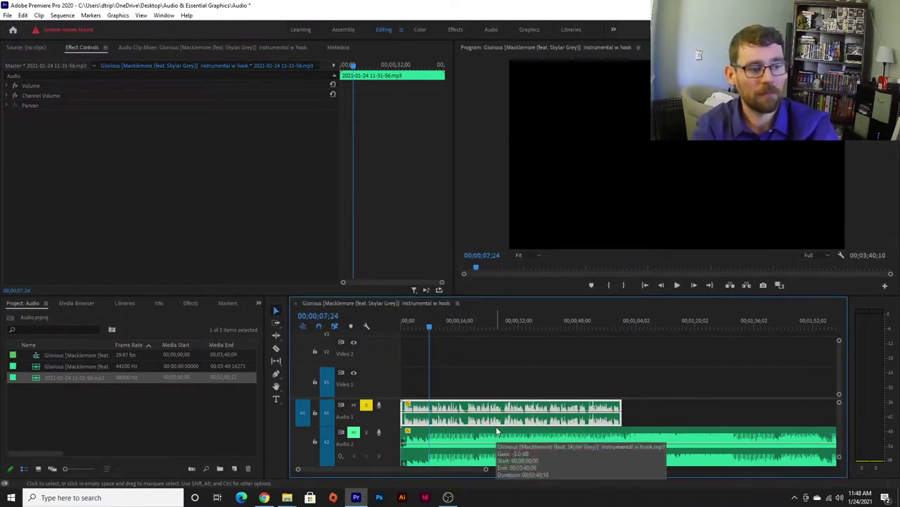
Step: Play the soloed voice recording on A1 from 00;00;07;24 to check its level on the audio meters
key(space)
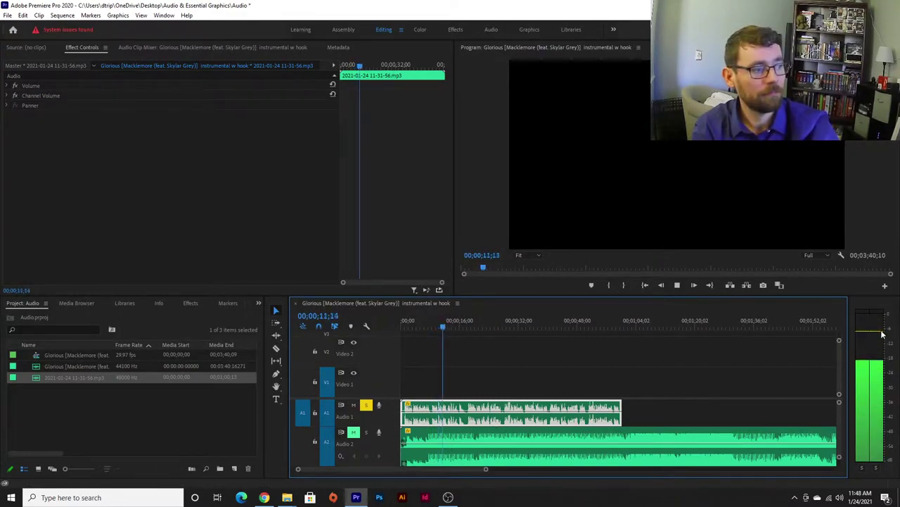
key(space)
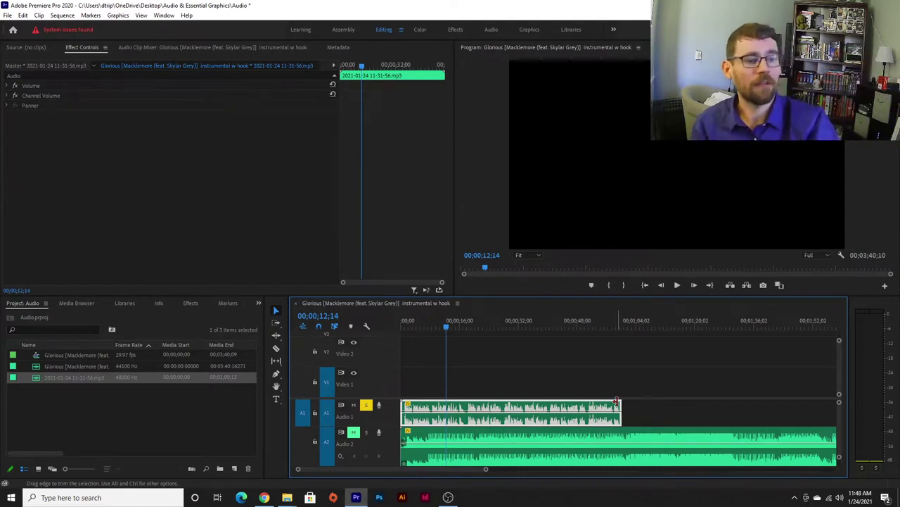
Step: Unsolo A1 and unmute A2, and play both tracks together to check the combined level
click(366, 405)
click(354, 432)
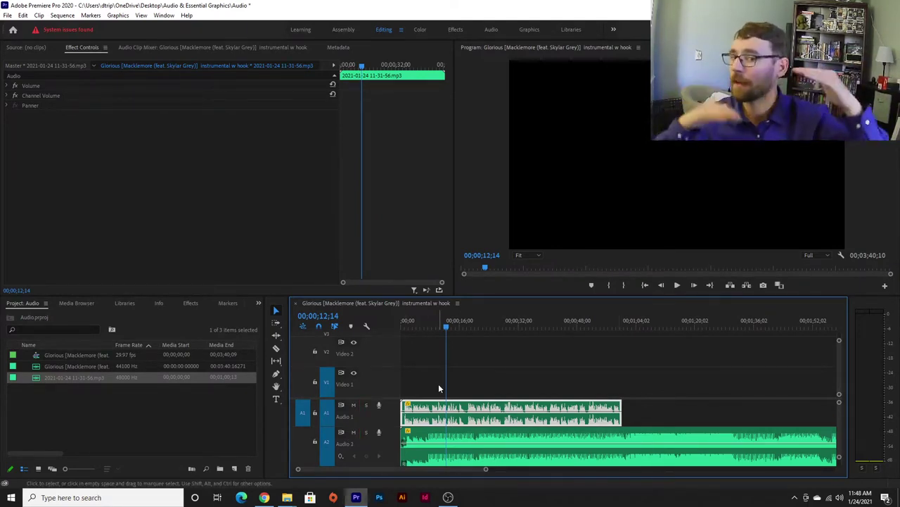
key(space)
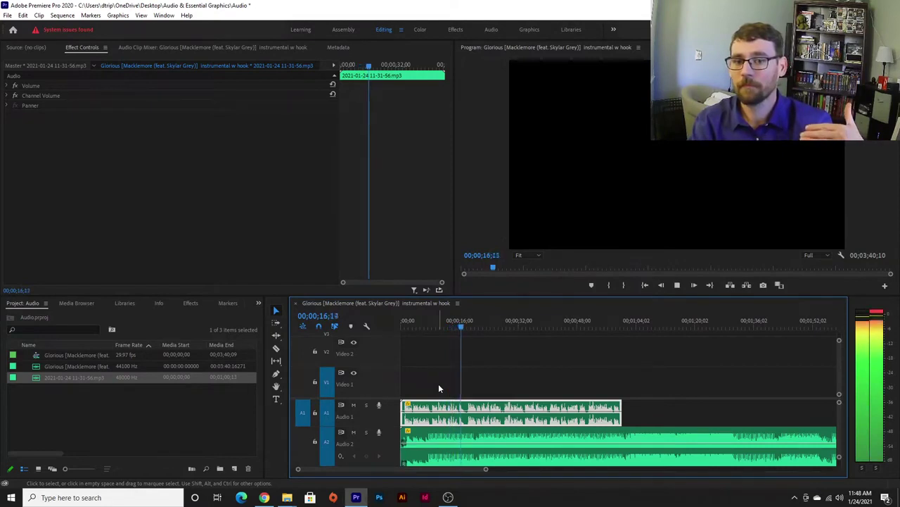
key(space)
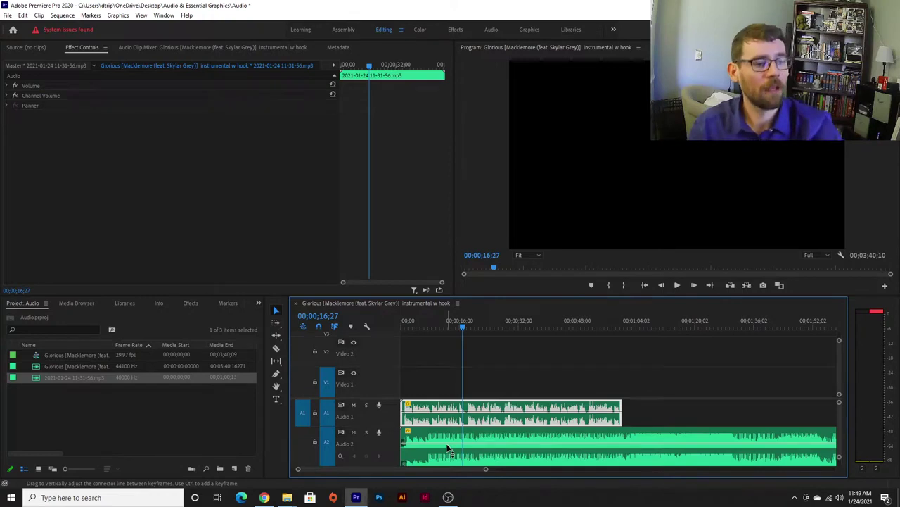
Step: Try lowering the Glorious instrumental on A2 to a gain of -25 dB and play the mix
click(445, 420)
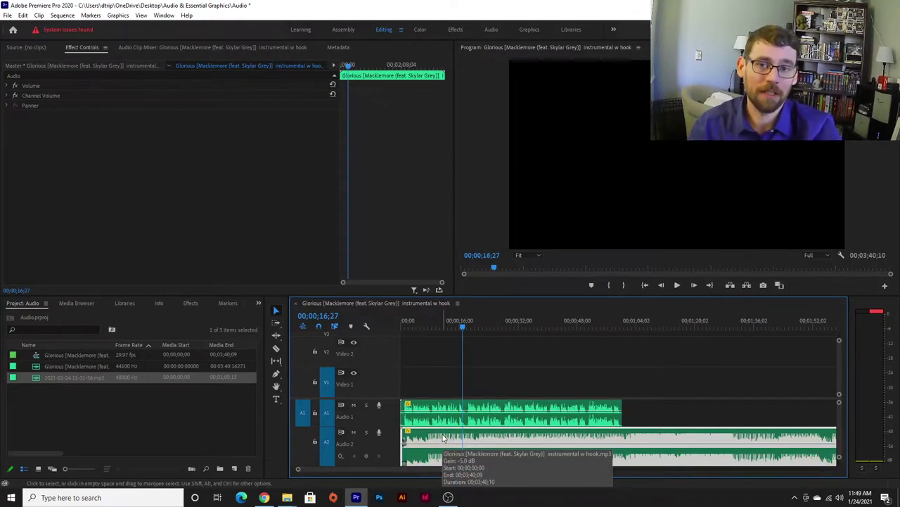
text(g)
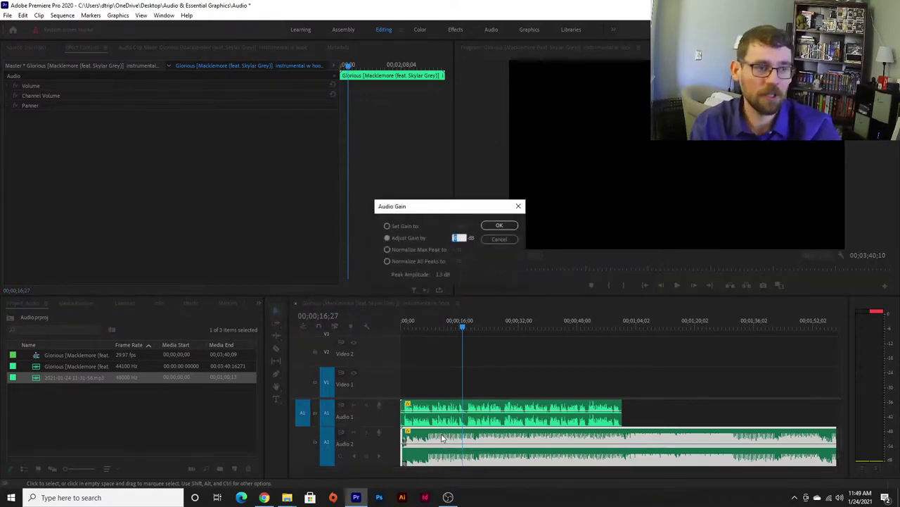
text(-2)
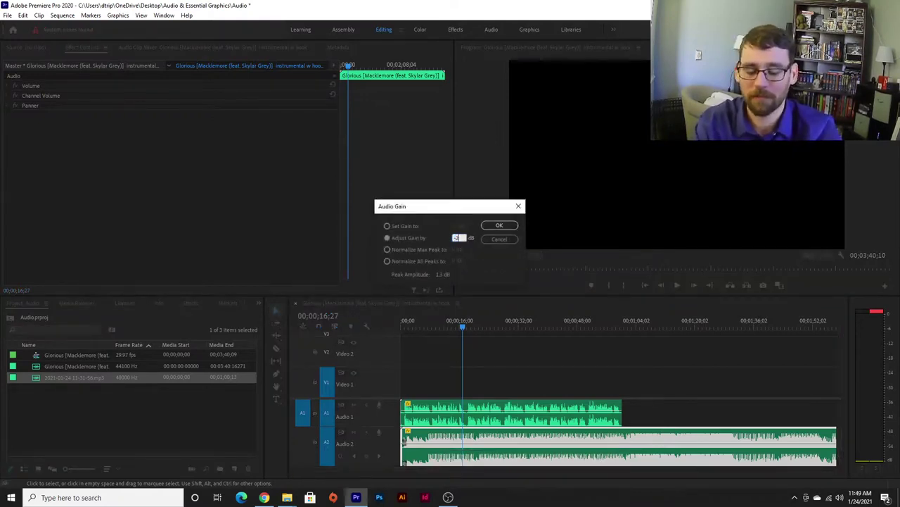
text(5)
key(Return)
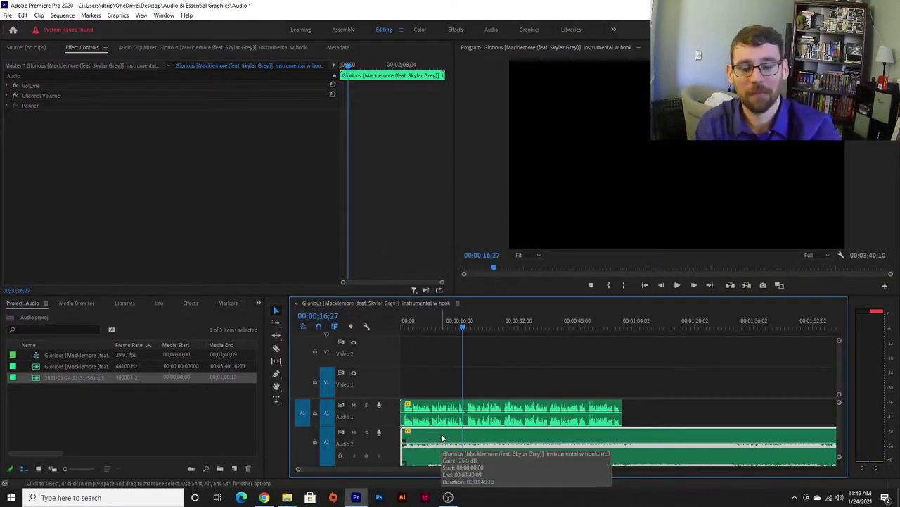
key(space)
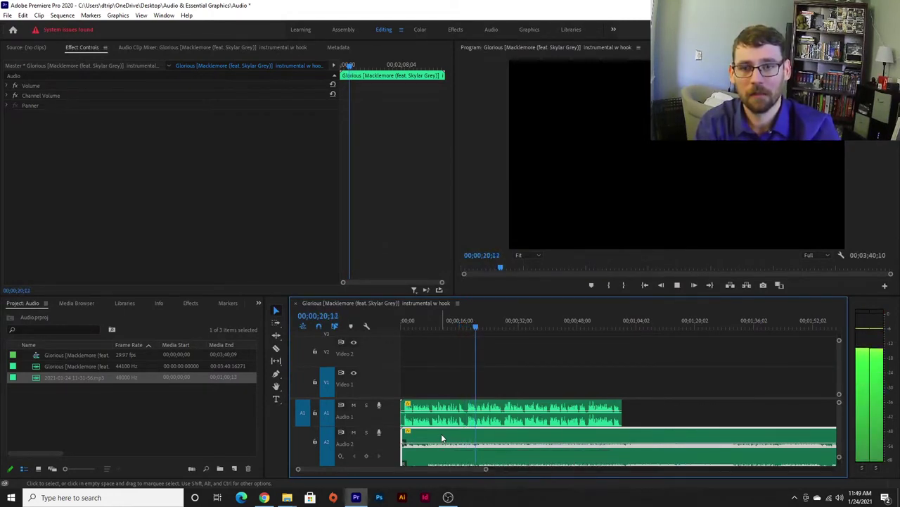
key(space)
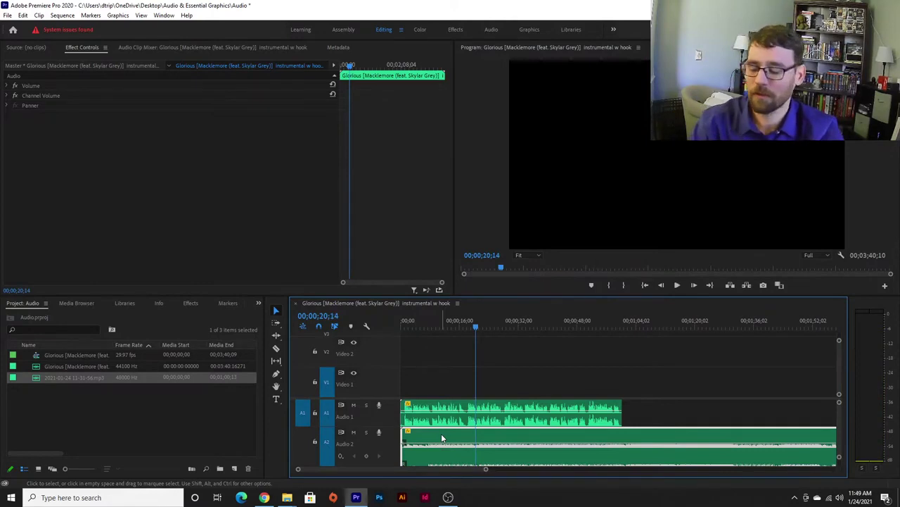
Step: Move the voice recording on A1 so it starts about 7 seconds into the timeline
click(451, 386)
drag(447, 408, 474, 406)
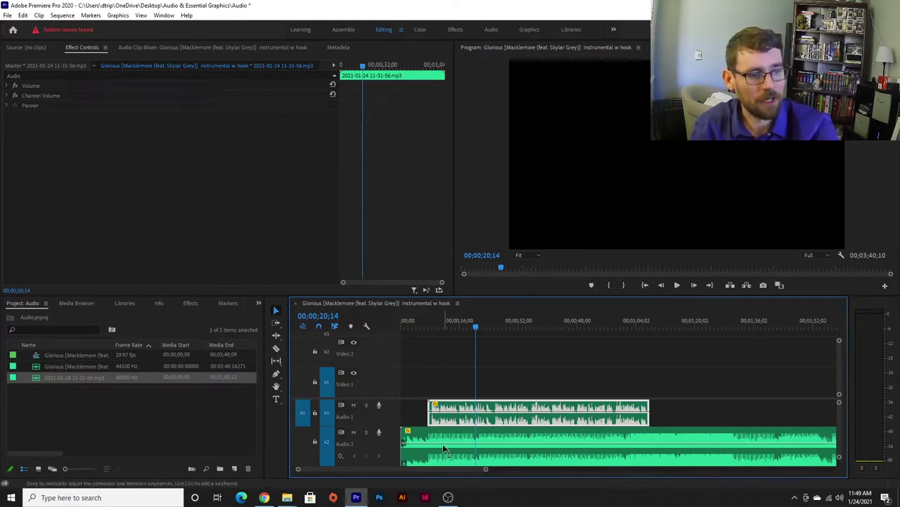
Step: Add two volume keyframes to the instrumental where the voice starts, lowering the second so the music fades down
mouse_move(437, 447)
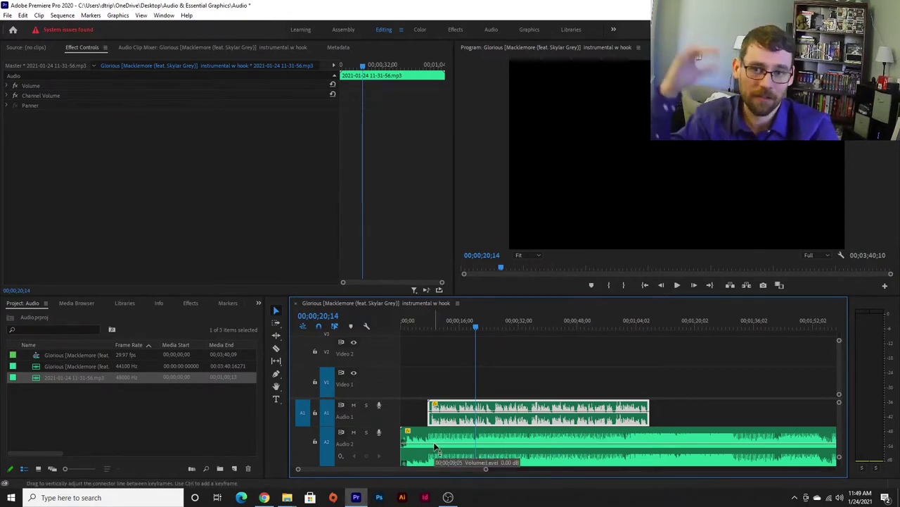
mouse_move(436, 448)
mouse_down()
mouse_move(437, 458)
mouse_move(436, 444)
mouse_up()
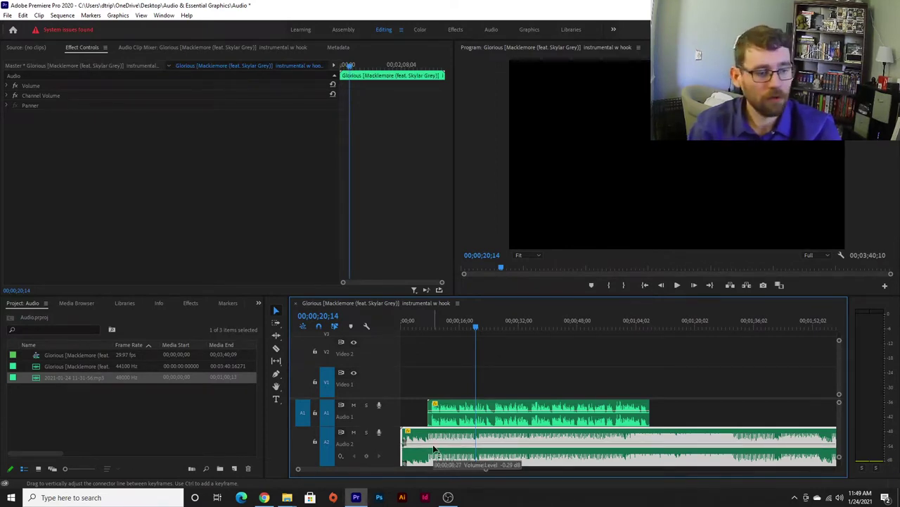
ctrl+click(424, 445)
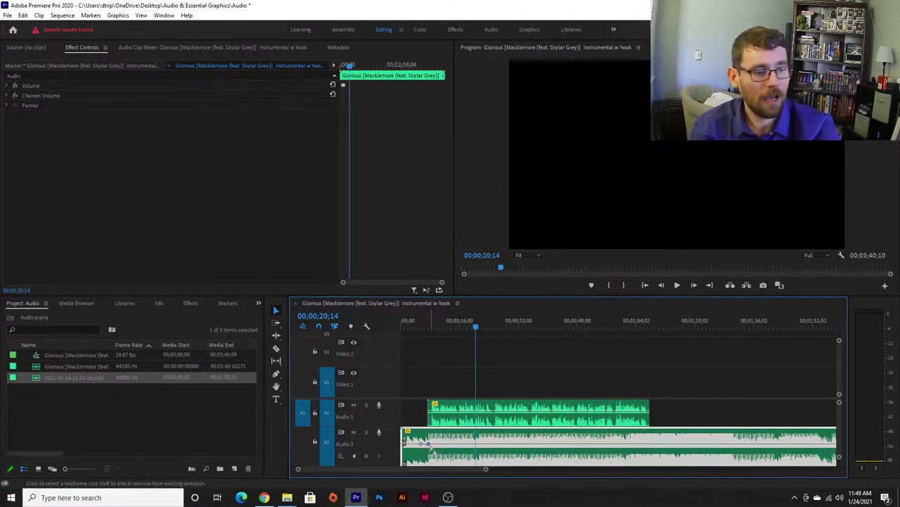
mouse_move(425, 444)
mouse_down()
mouse_move(425, 459)
mouse_move(434, 456)
mouse_up()
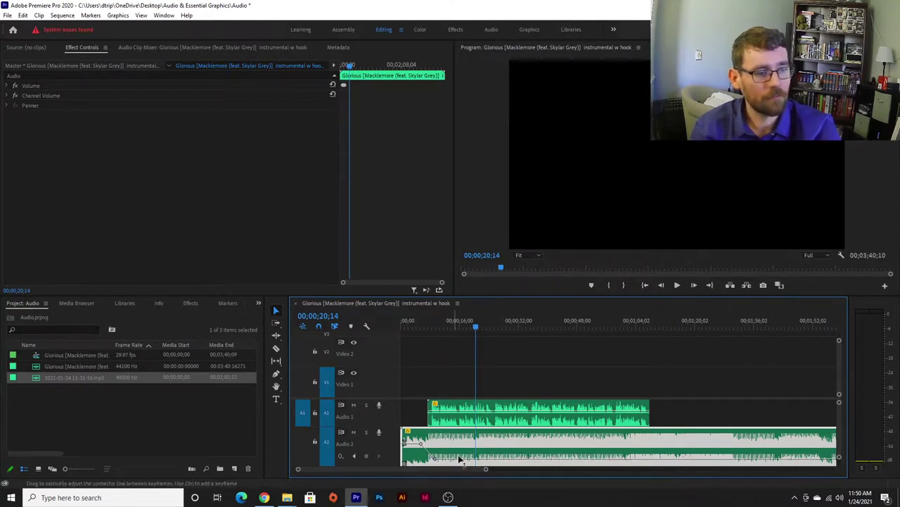
Step: Add two volume keyframes to the instrumental near the voice clip's end, raising the second so the music fades back up
ctrl+click(640, 460)
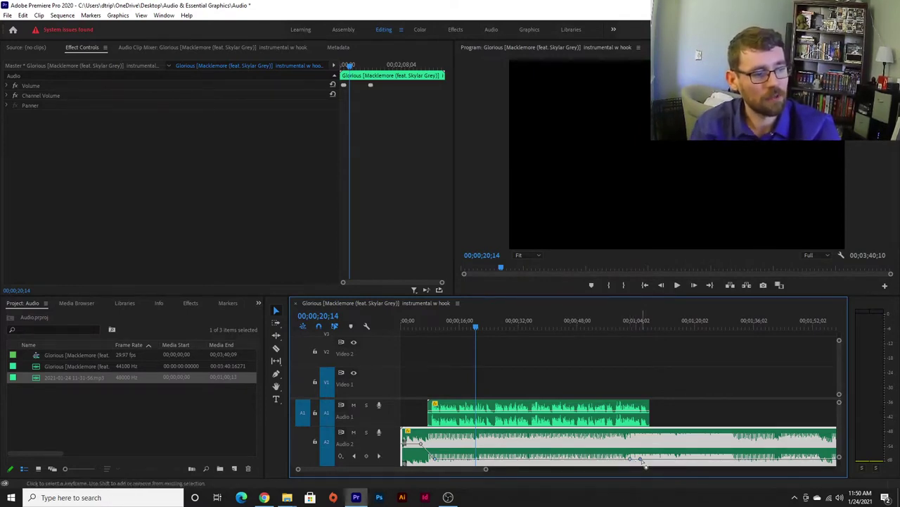
drag(642, 461, 641, 449)
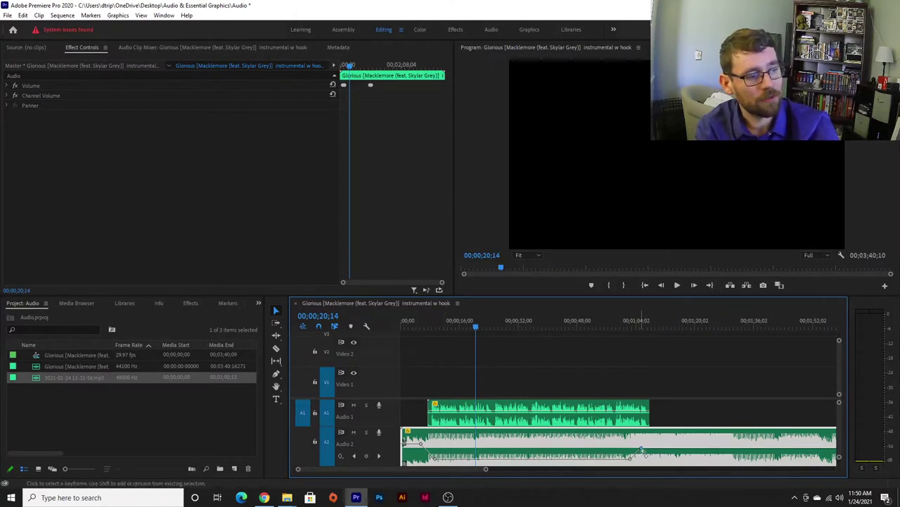
mouse_move(644, 450)
mouse_down()
mouse_move(608, 451)
mouse_move(657, 447)
mouse_move(644, 449)
mouse_up()
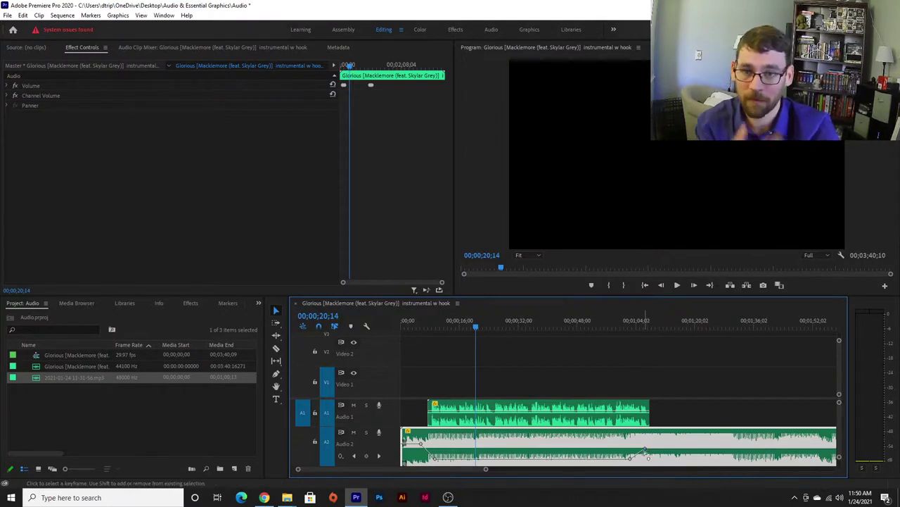
Step: Play the sequence from 00;00;03;17 to check the instrumental's fade-down under the voice
drag(424, 325, 415, 330)
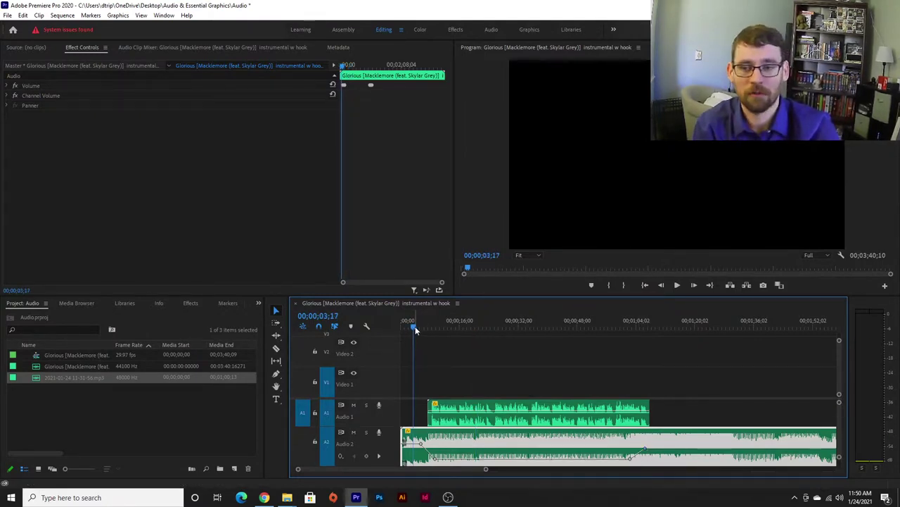
key(space)
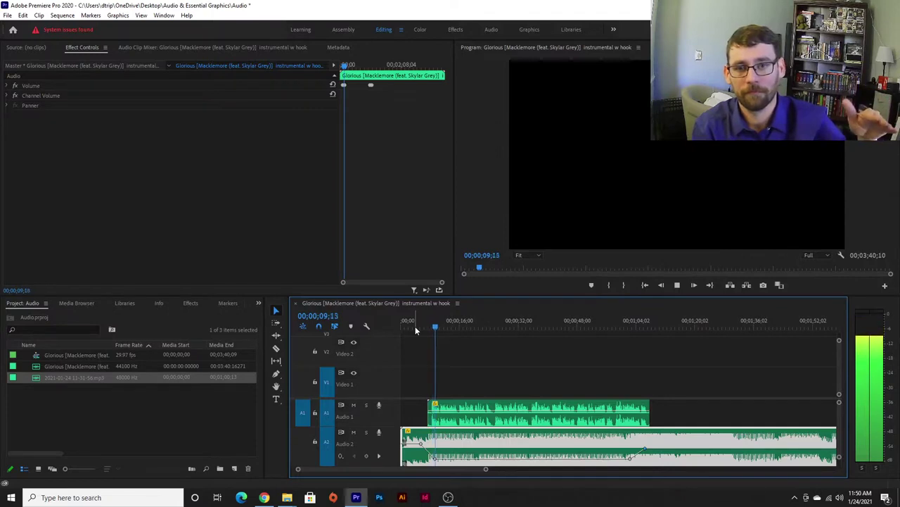
key(space)
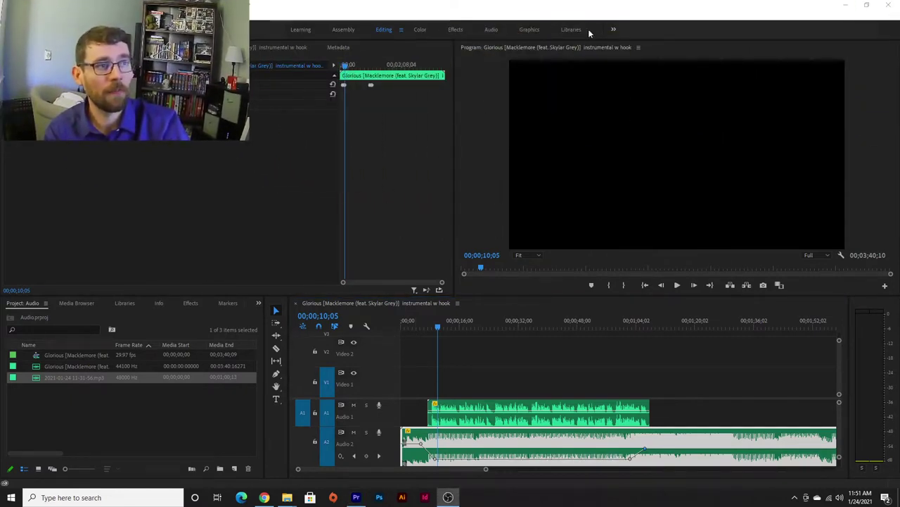
Step: Switch to the Graphics workspace and look through the available Essential Graphics title templates
click(529, 30)
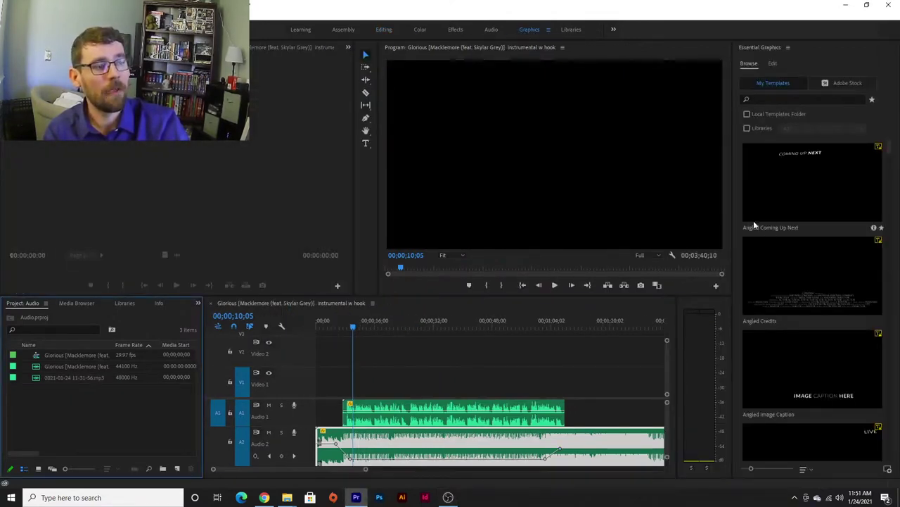
scroll(786, 203, down, 3)
scroll(786, 207, down, 6)
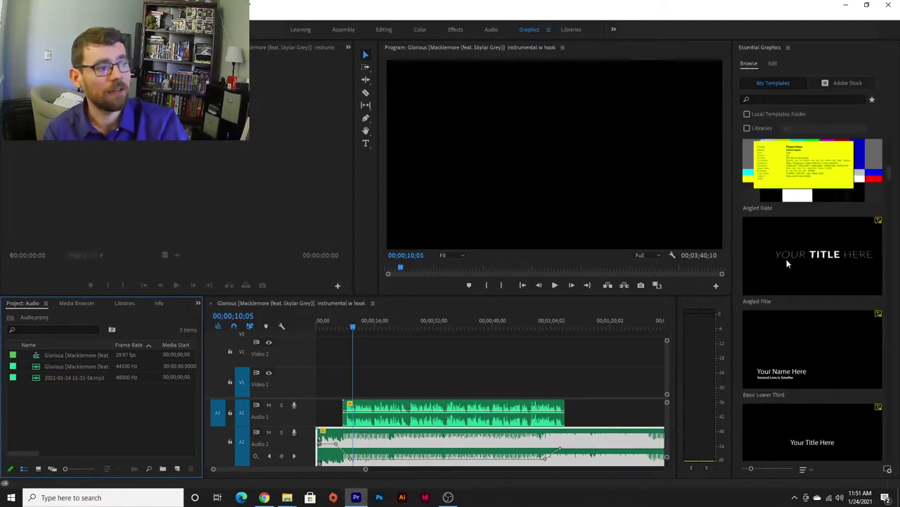
scroll(788, 287, down, 4)
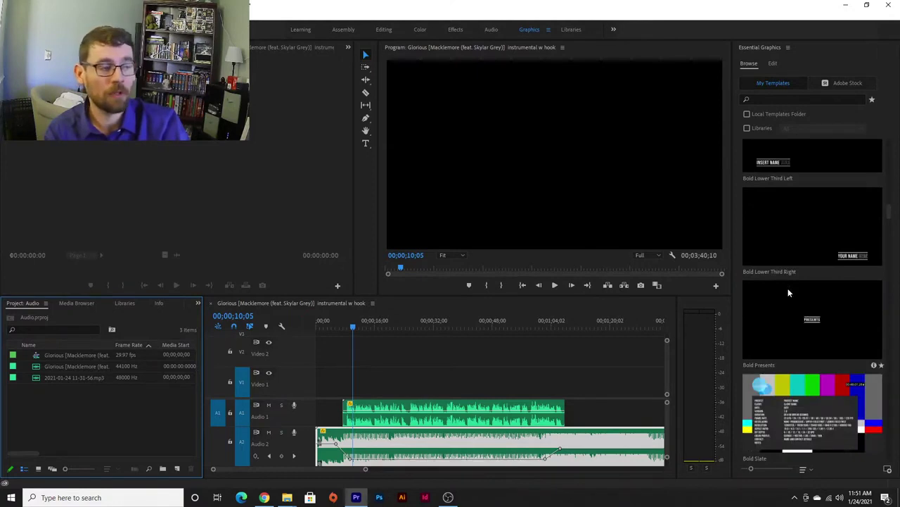
scroll(787, 288, down, 1)
scroll(789, 292, down, 3)
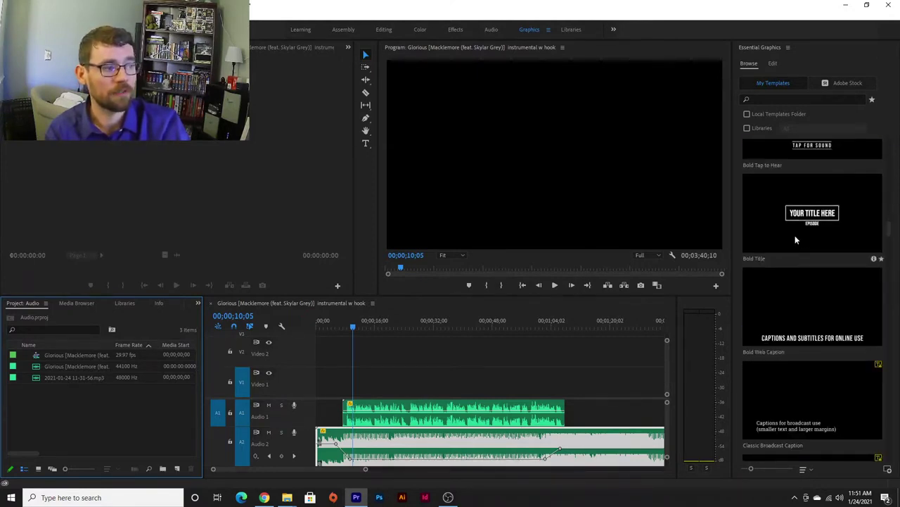
scroll(794, 240, up, 15)
scroll(794, 241, up, 1)
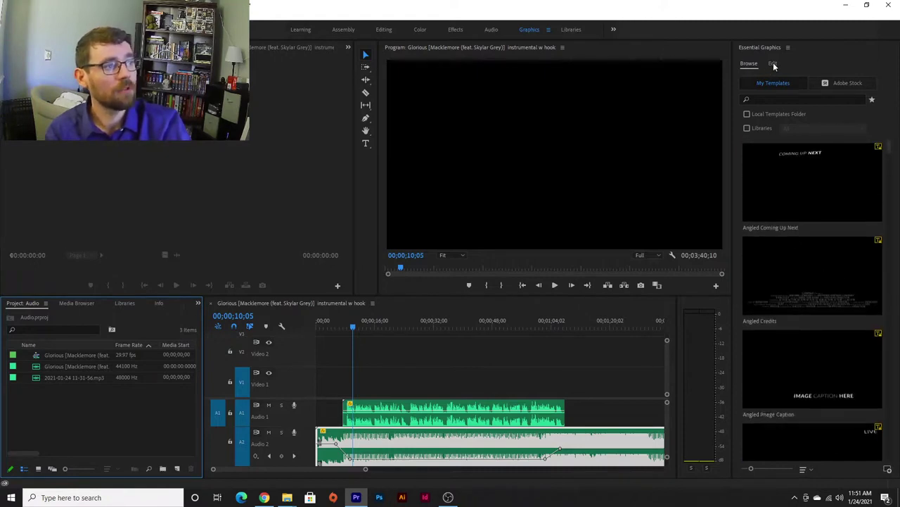
Step: Show the Essential Graphics editing options and add a text layer with the presenter's full name to the black frame
click(773, 64)
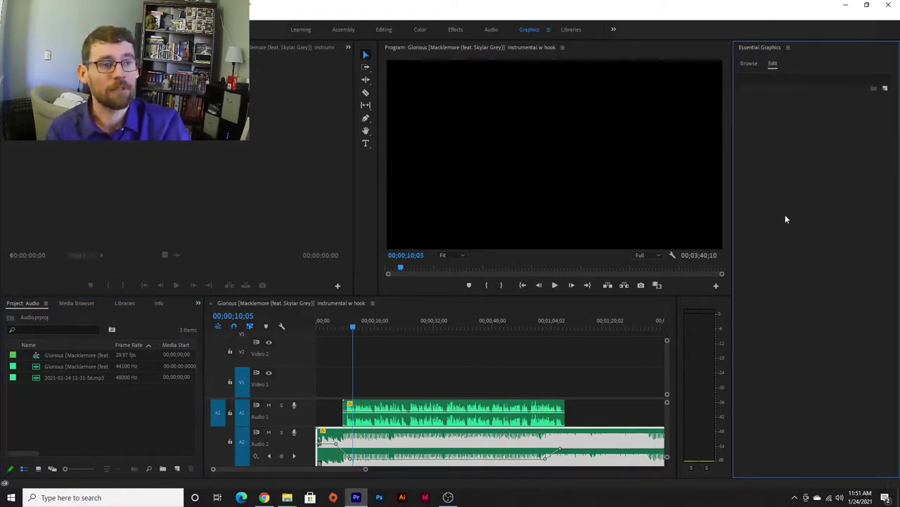
click(365, 145)
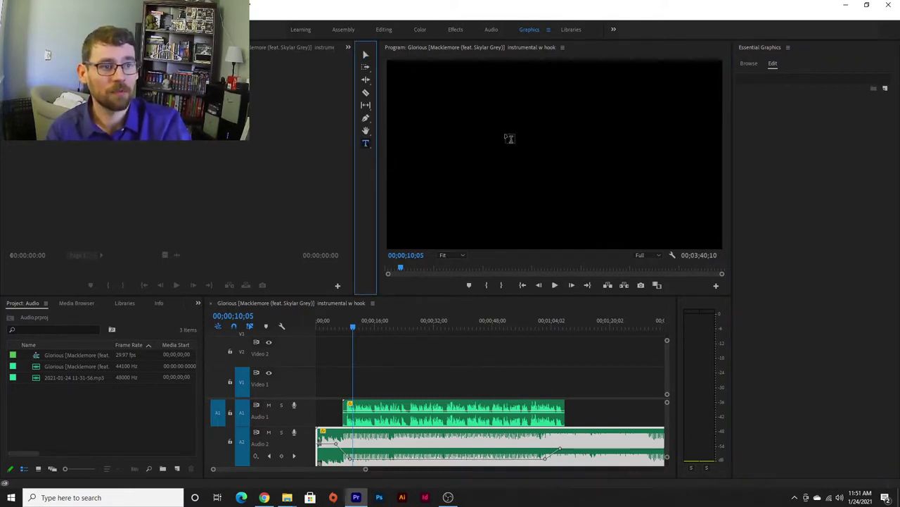
click(471, 141)
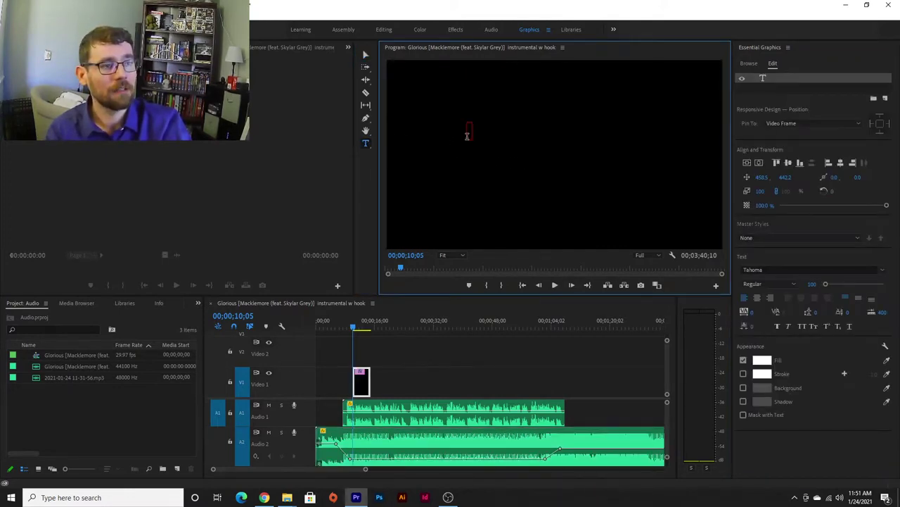
text(David)
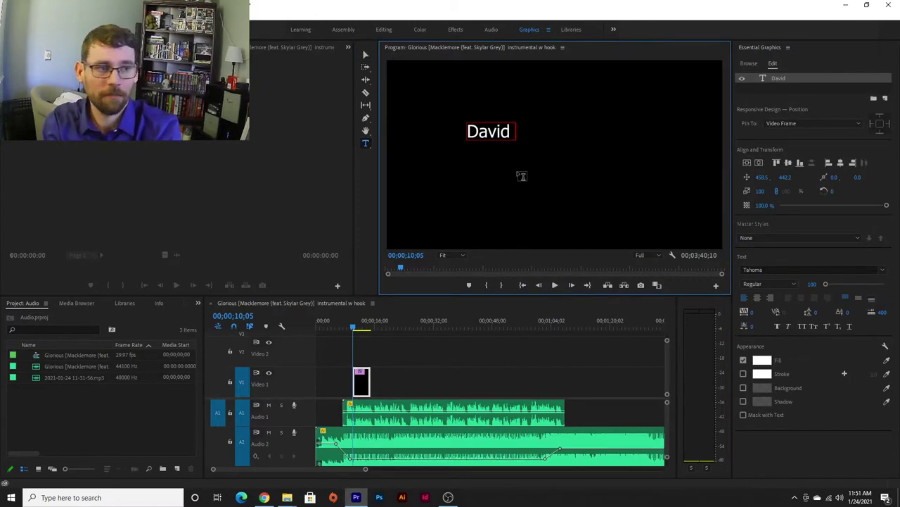
text( Tripp)
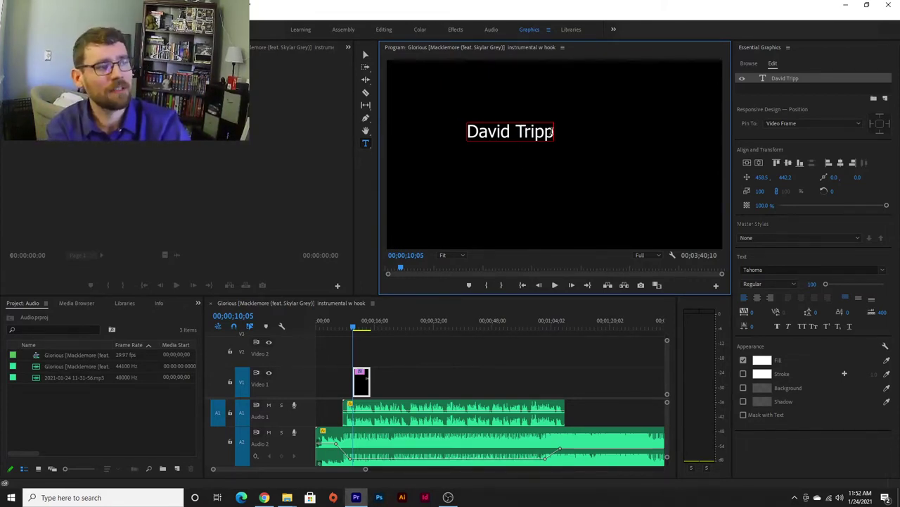
Step: Set the font of the entire name title to White Vinegar
drag(562, 135, 429, 128)
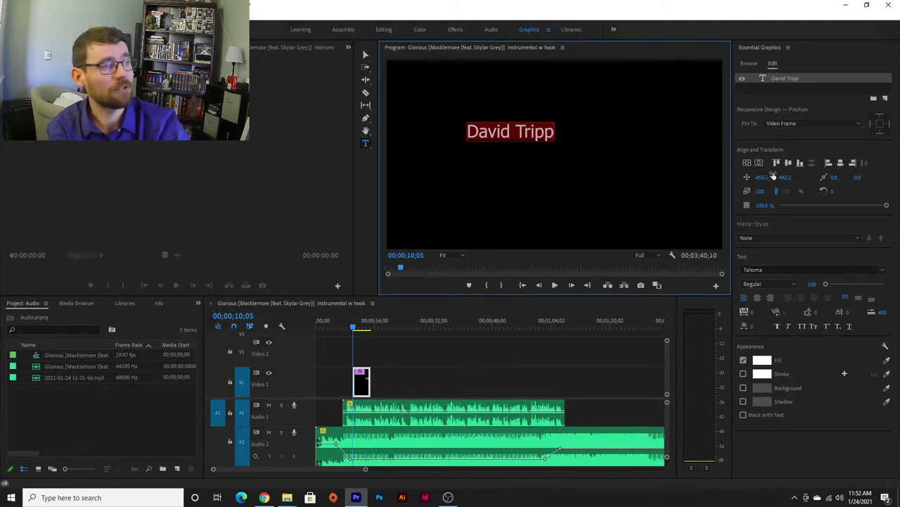
click(801, 267)
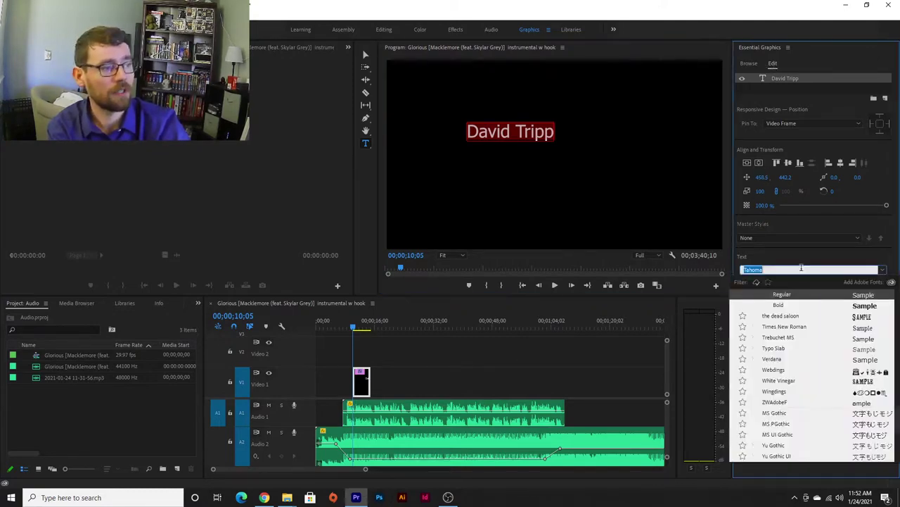
click(785, 381)
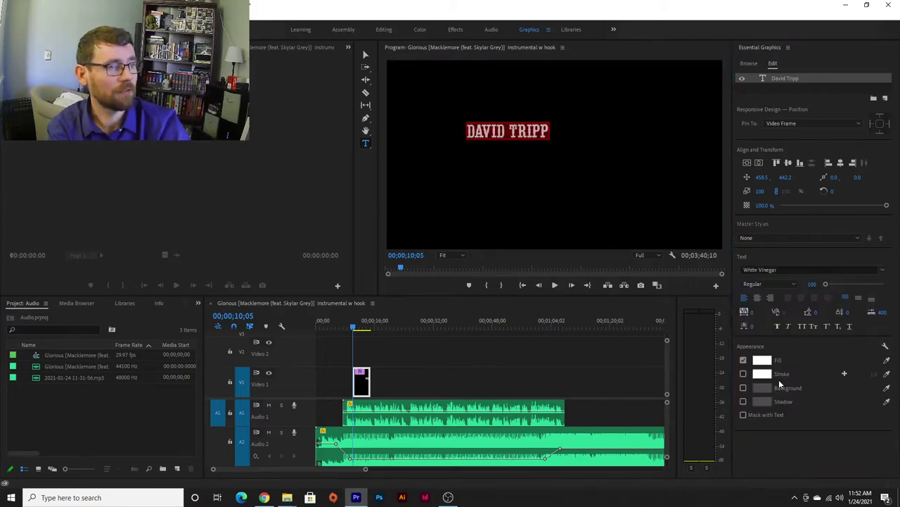
Step: Change the name title's font to Stenciletta Solid and enlarge its font size to 181
click(770, 268)
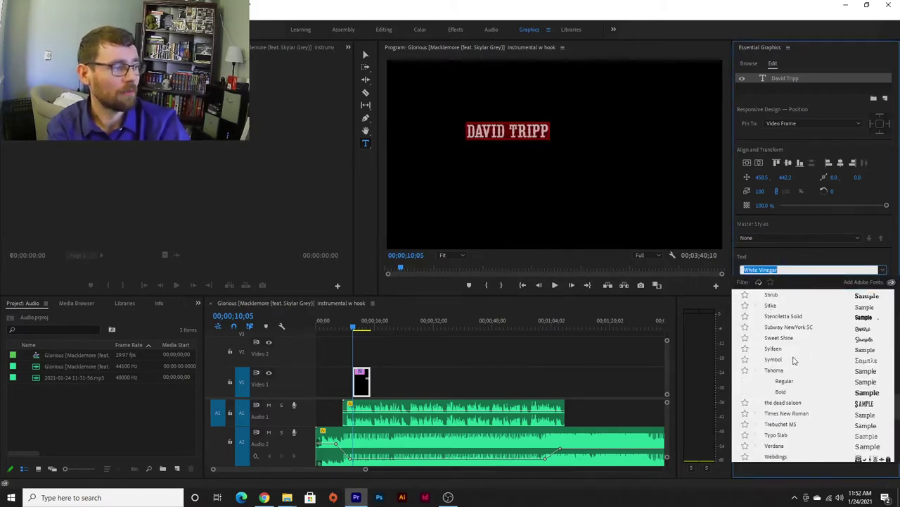
click(794, 317)
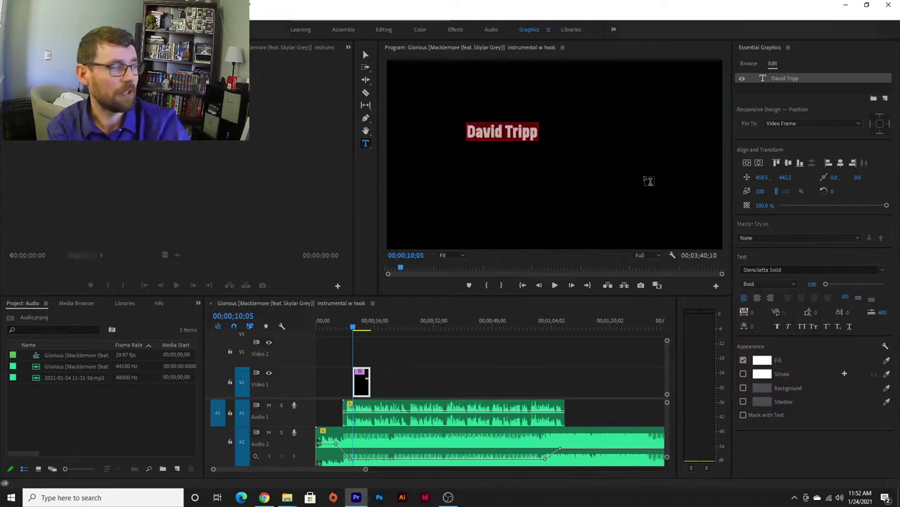
mouse_move(823, 285)
mouse_down()
mouse_move(837, 284)
mouse_move(829, 284)
mouse_up()
Step: Set the fill color of the name title to pure red (FF0000)
click(762, 360)
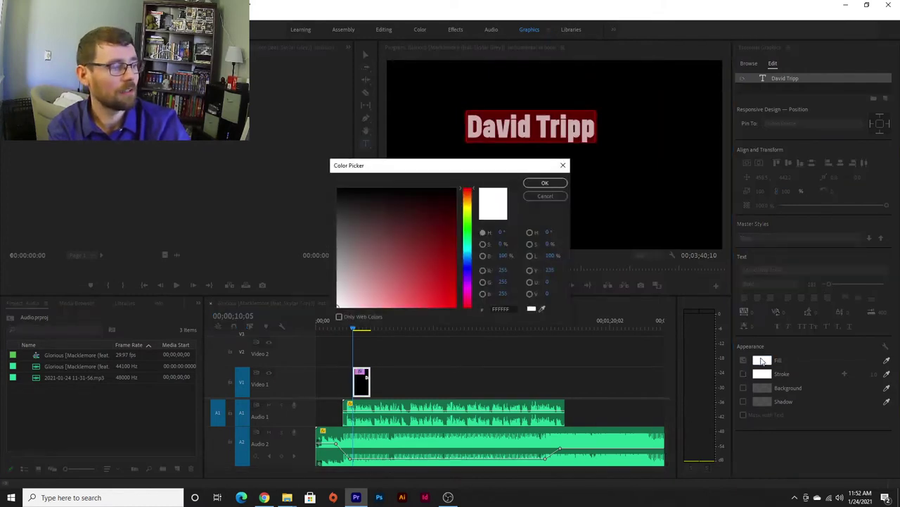
click(437, 256)
drag(450, 286, 464, 318)
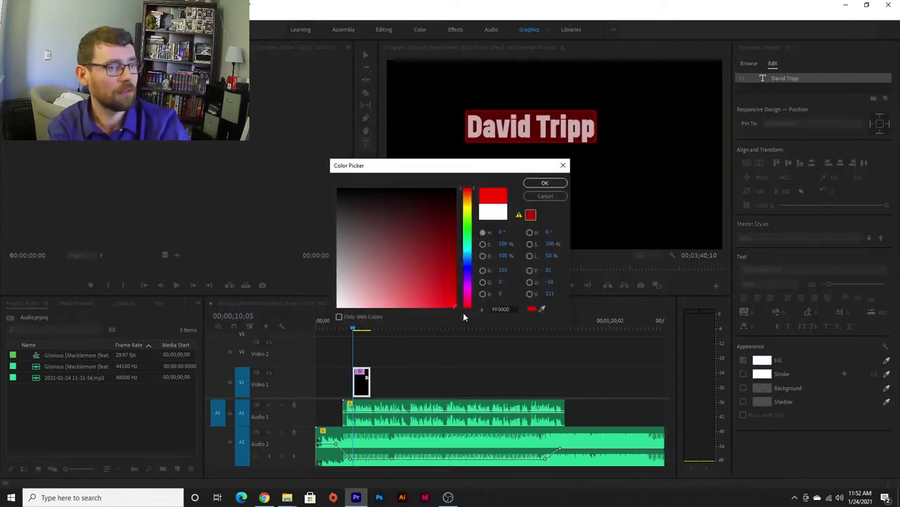
click(546, 184)
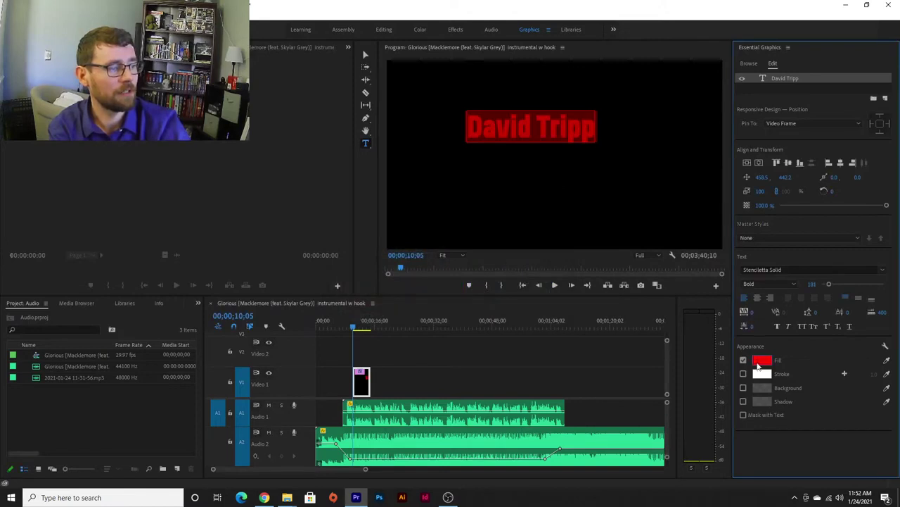
Step: Style the name title with a shadow, a tracking of 6 and All Caps
click(744, 401)
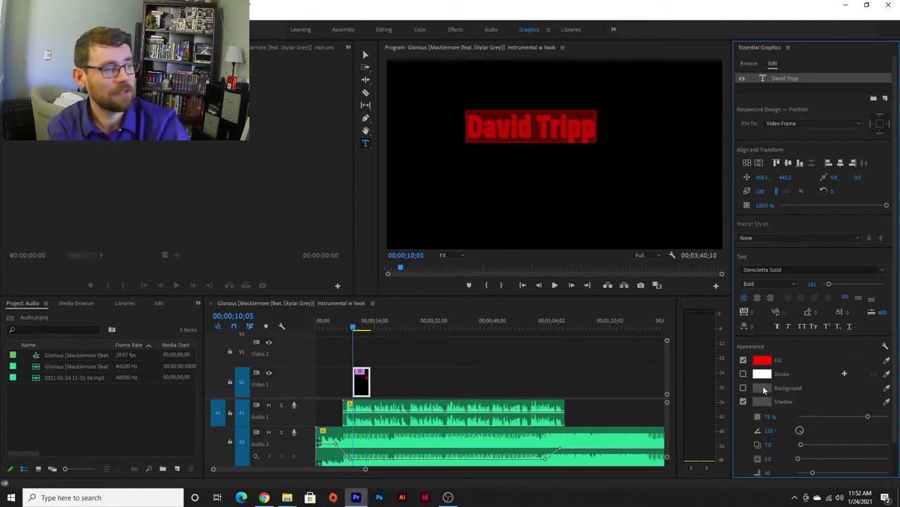
mouse_move(751, 314)
mouse_down()
mouse_move(820, 315)
mouse_move(764, 314)
mouse_up()
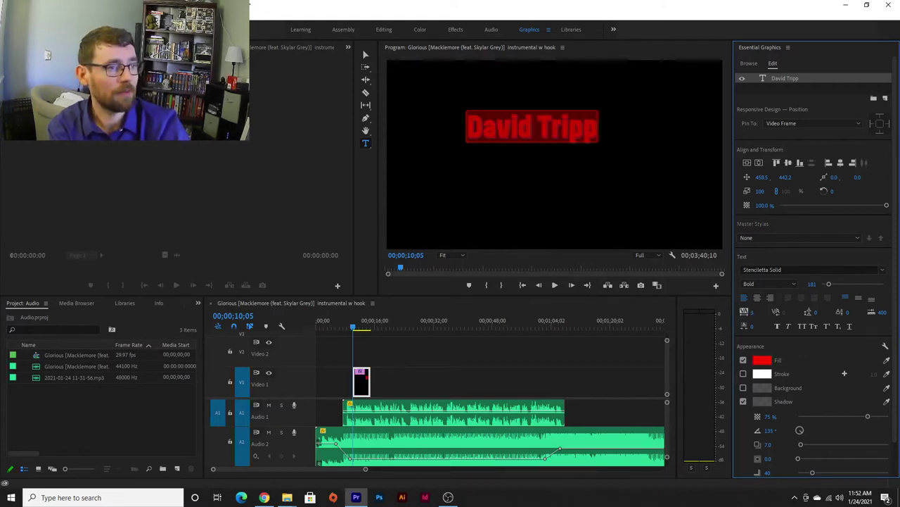
click(802, 327)
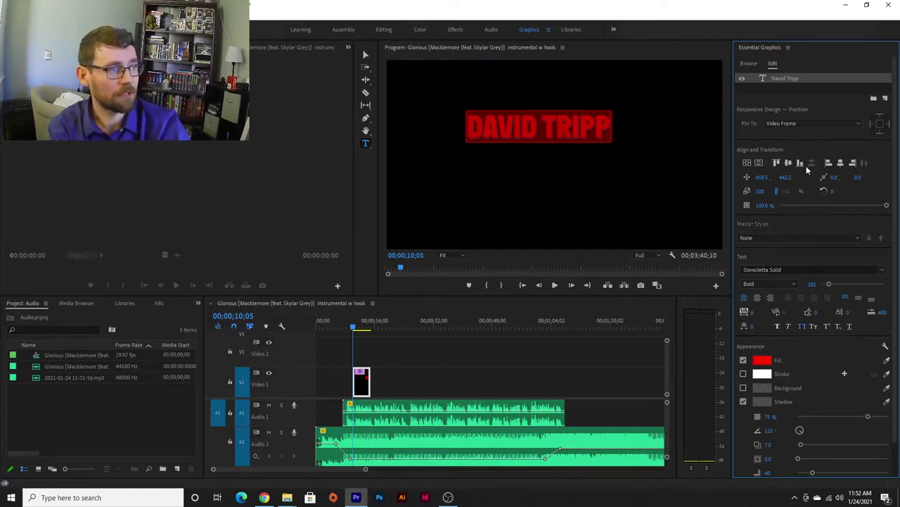
Step: Center the name title vertically and horizontally in the video frame and finish its text editing
click(748, 162)
click(759, 162)
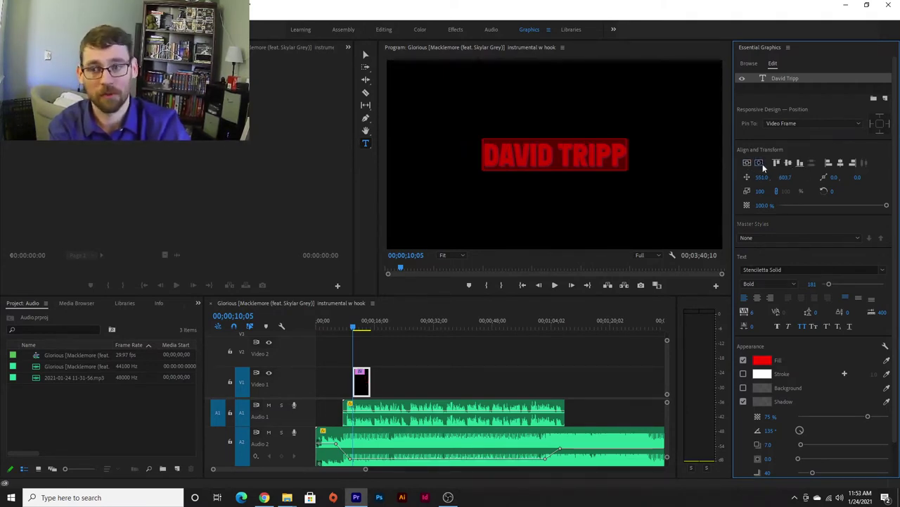
click(763, 85)
click(777, 78)
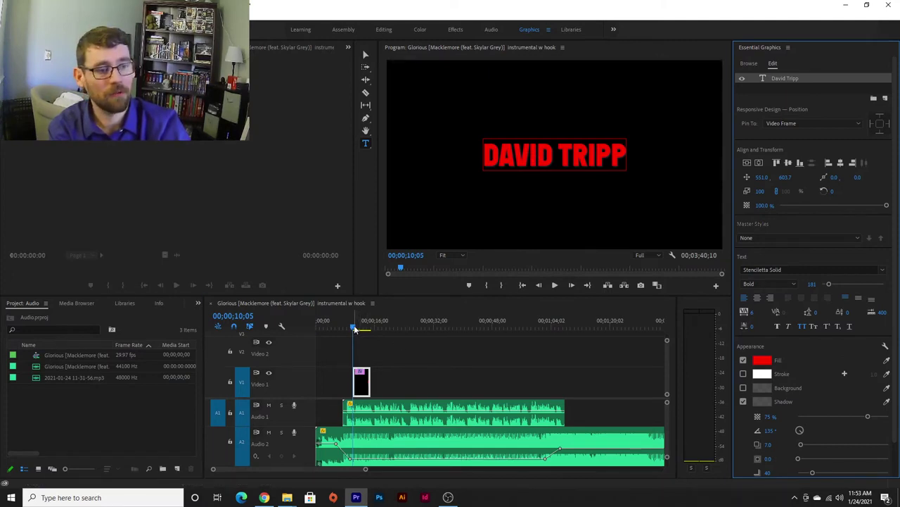
Step: Add a second text layer reading South Central to the name graphic, with the playhead at 00;00;13;27
mouse_move(355, 326)
mouse_down()
mouse_move(380, 330)
mouse_move(368, 331)
mouse_up()
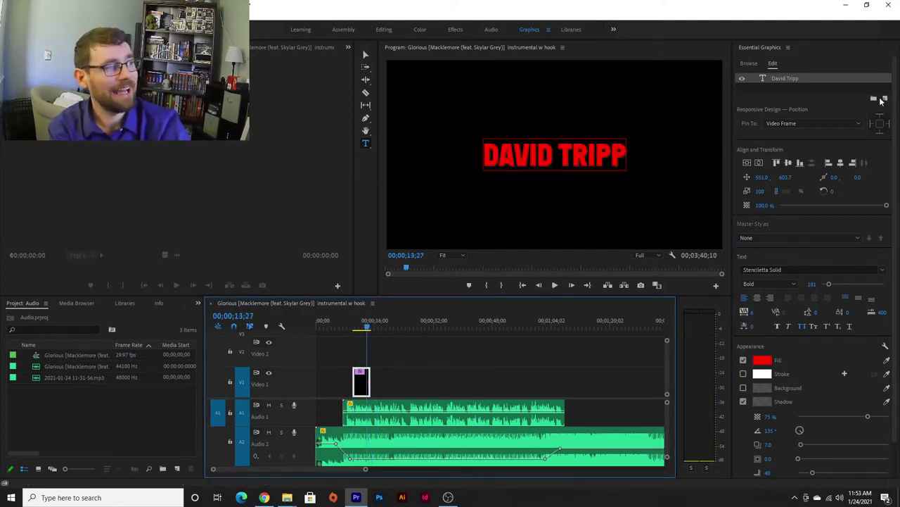
click(885, 99)
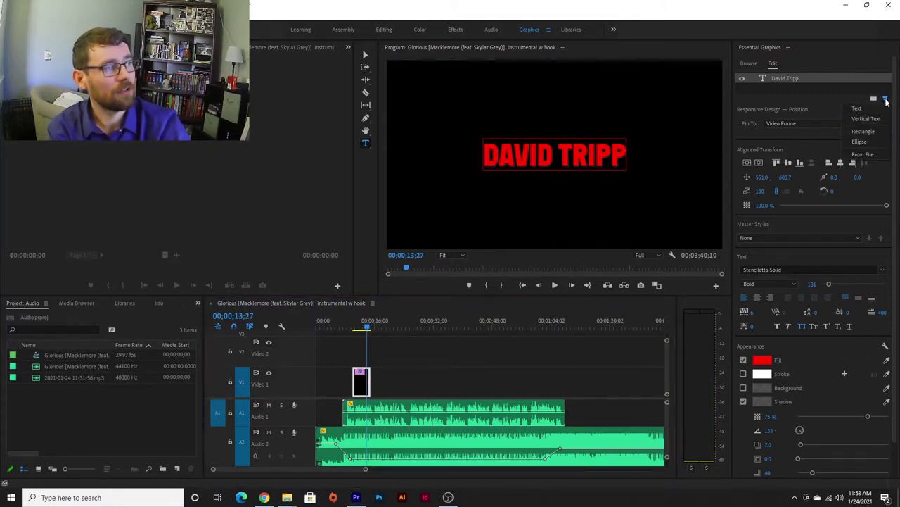
click(852, 111)
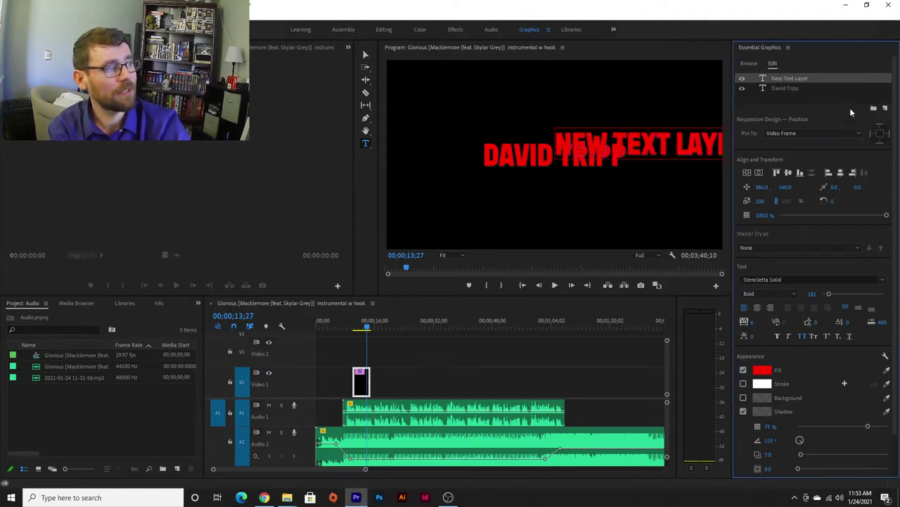
triple_click(668, 135)
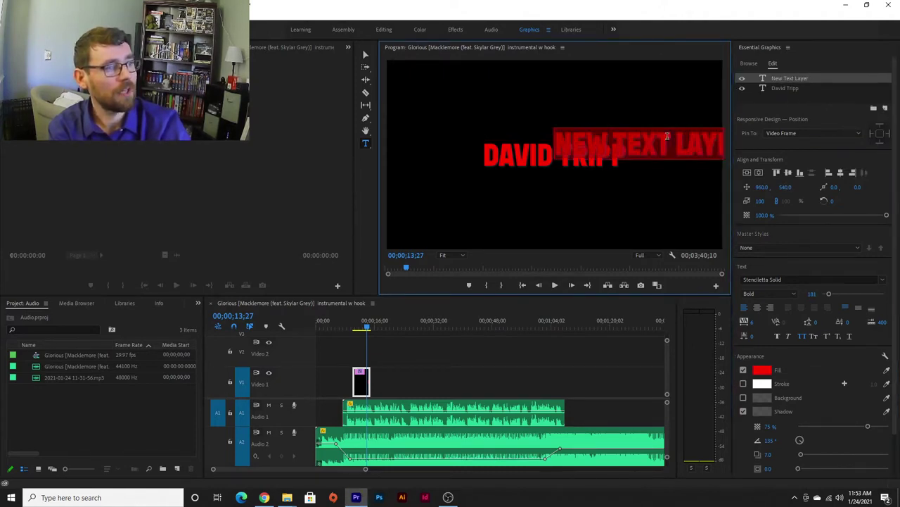
text(S)
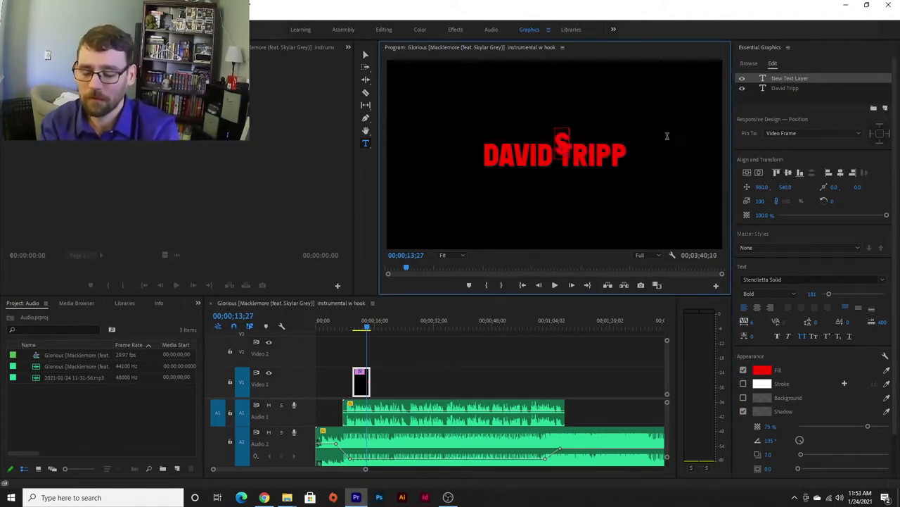
text(outh Central)
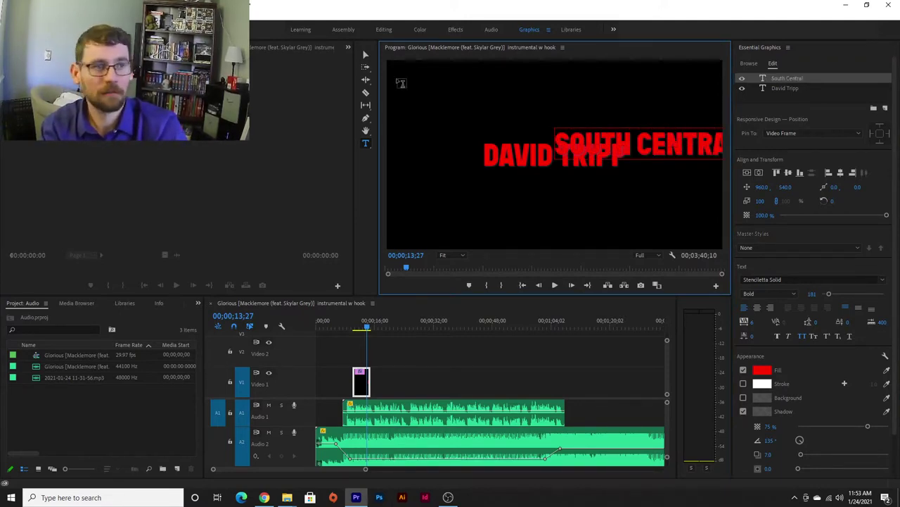
Step: Place the South Central text directly below the name, centered in the frame at about 426, 779
click(365, 55)
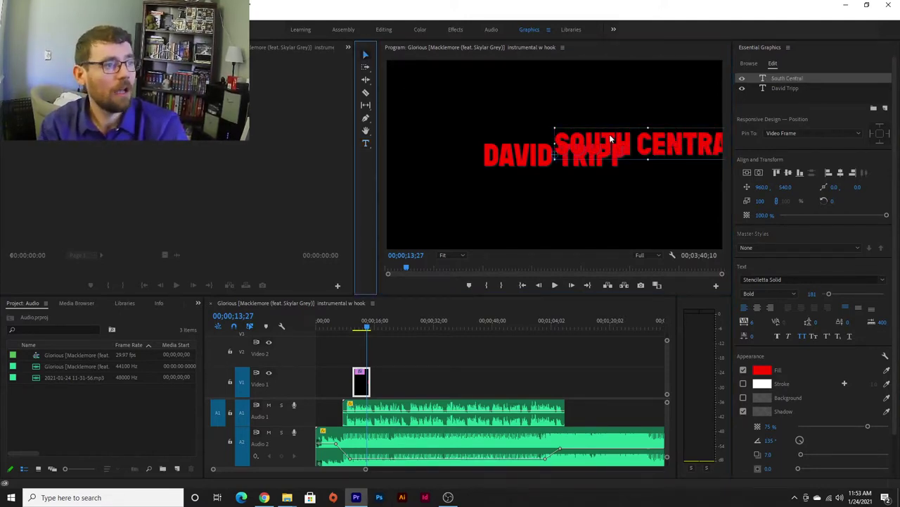
drag(612, 139, 530, 203)
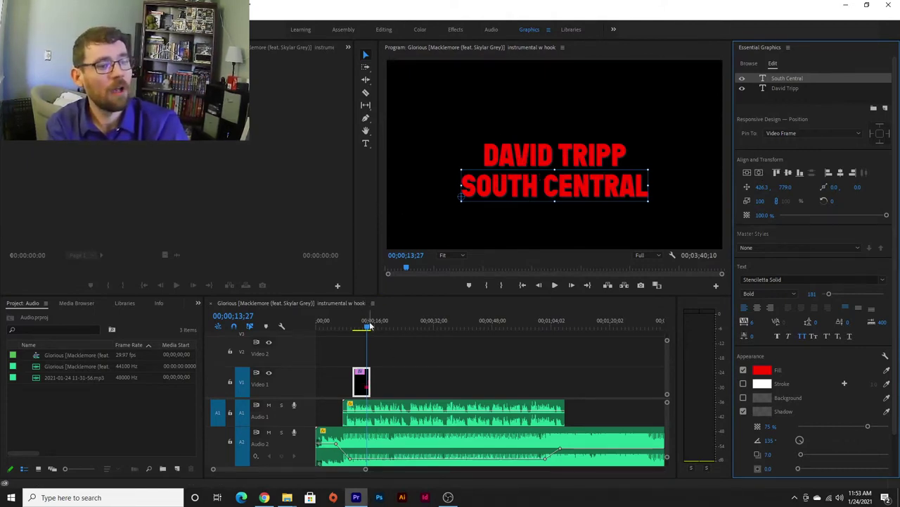
Step: Go to 00;00;14;27, then move the name to the frame's upper-left corner and South Central below and right of it, at about 729, 402
mouse_move(368, 325)
mouse_down()
mouse_move(350, 326)
mouse_move(371, 331)
mouse_up()
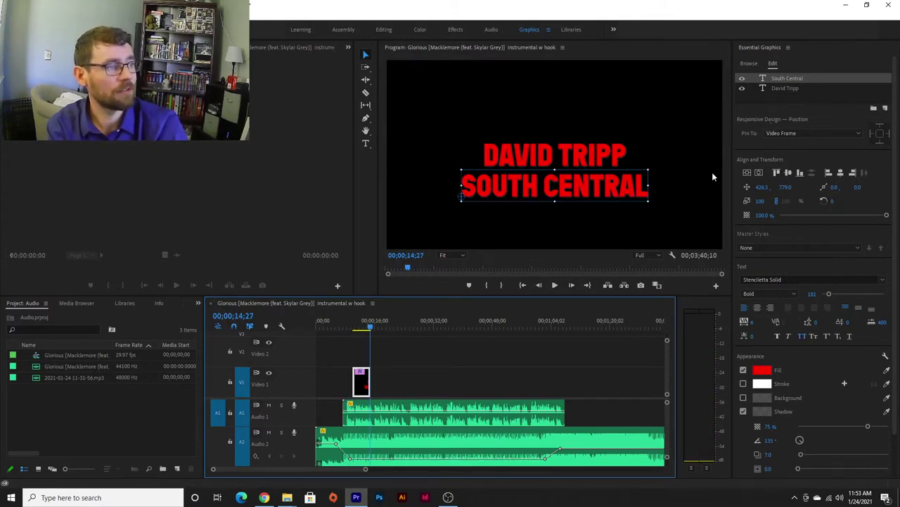
drag(549, 155, 467, 89)
drag(535, 191, 588, 124)
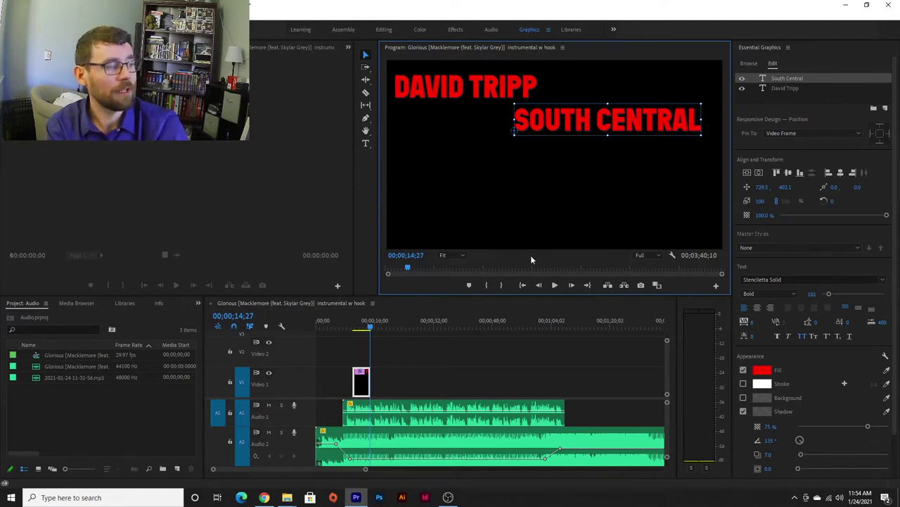
Step: Browse the list of available fonts for the South Central text and leave it without choosing one
click(883, 279)
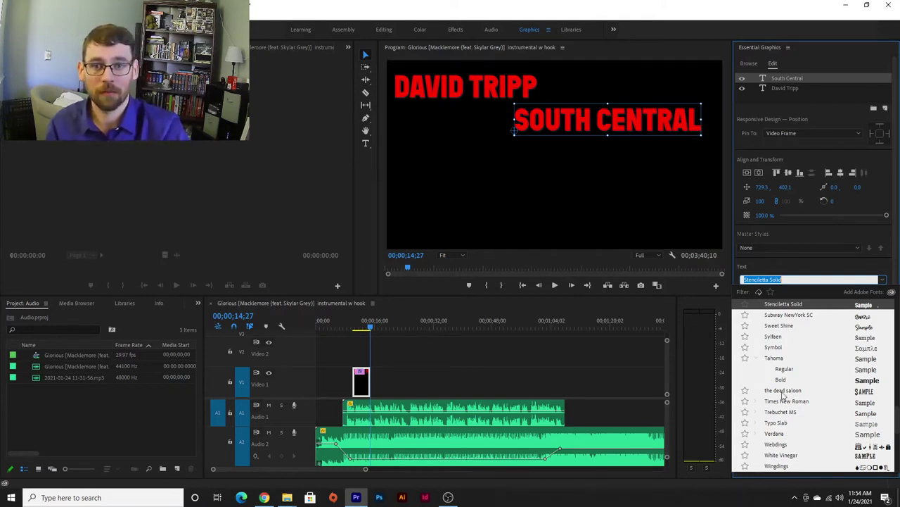
scroll(784, 396, down, 3)
scroll(787, 391, up, 10)
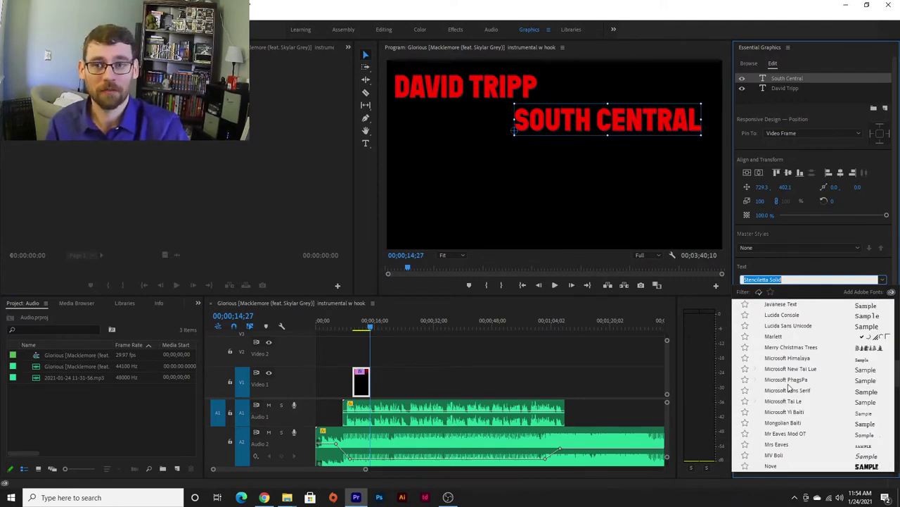
scroll(788, 388, up, 1)
scroll(789, 387, up, 10)
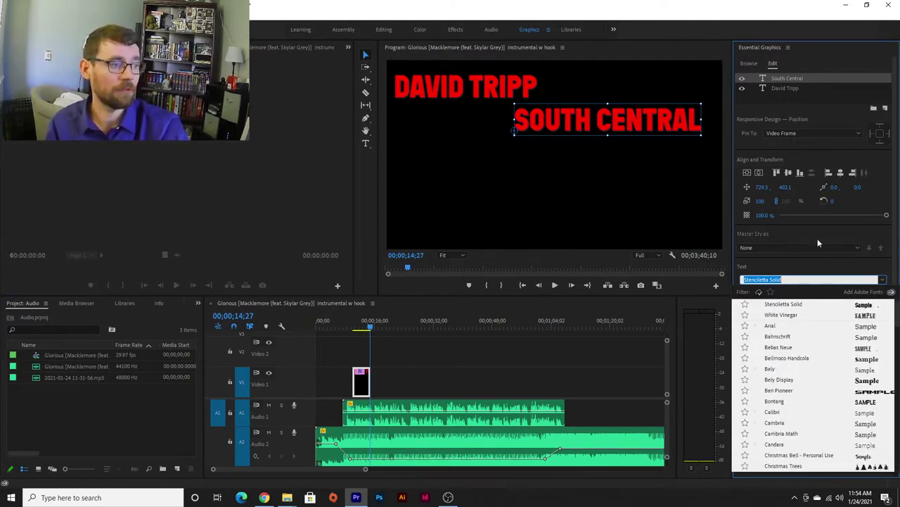
click(800, 259)
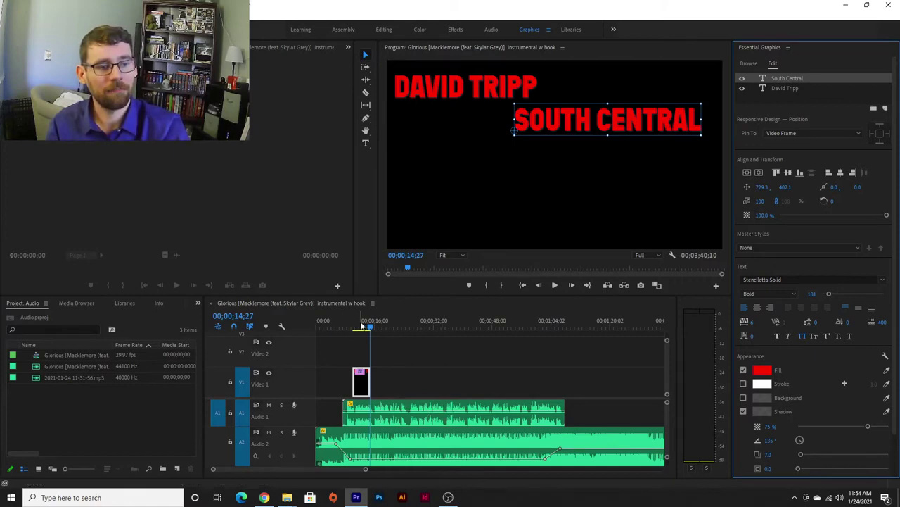
Step: Create a separate title clip reading Teacher at 00;00;16;02, after the name graphic
drag(370, 328, 375, 327)
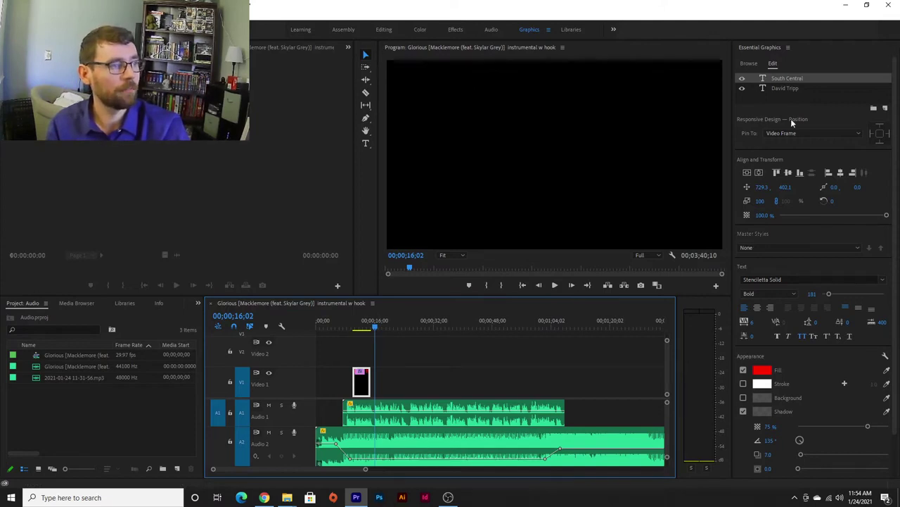
click(367, 144)
click(491, 161)
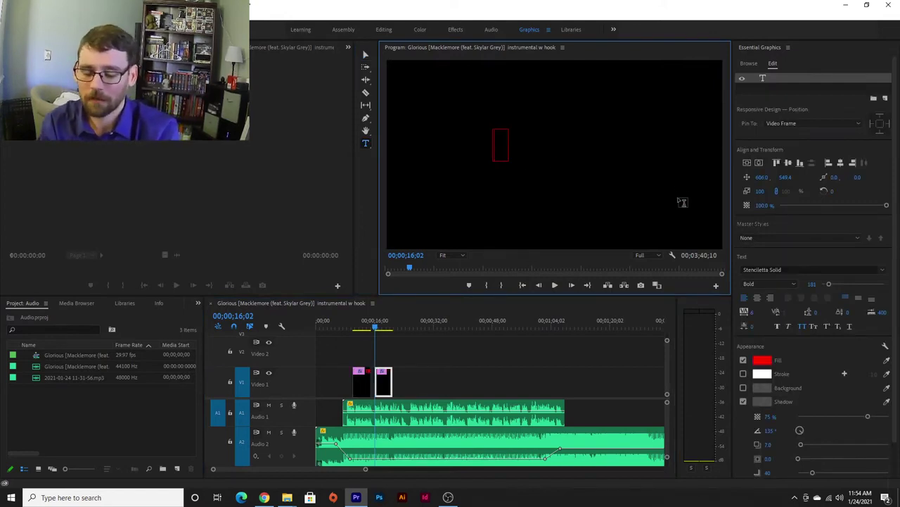
text(Teacher)
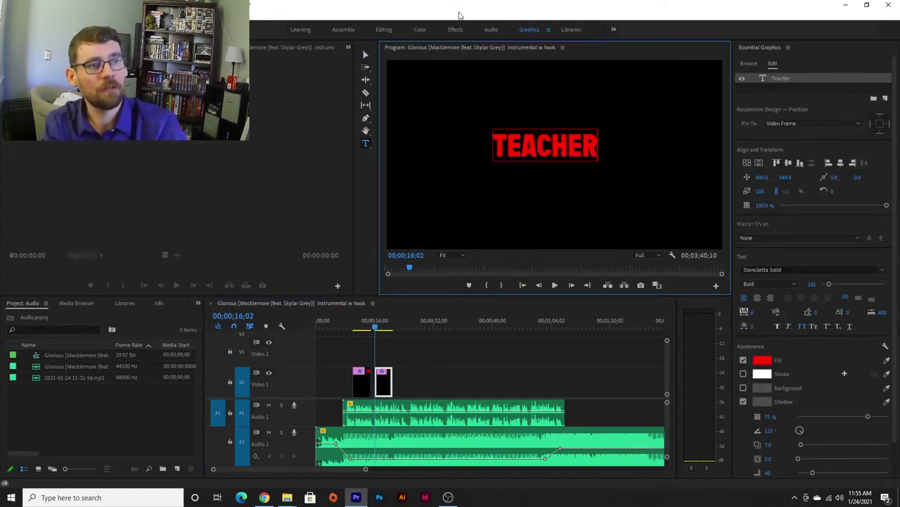
click(365, 55)
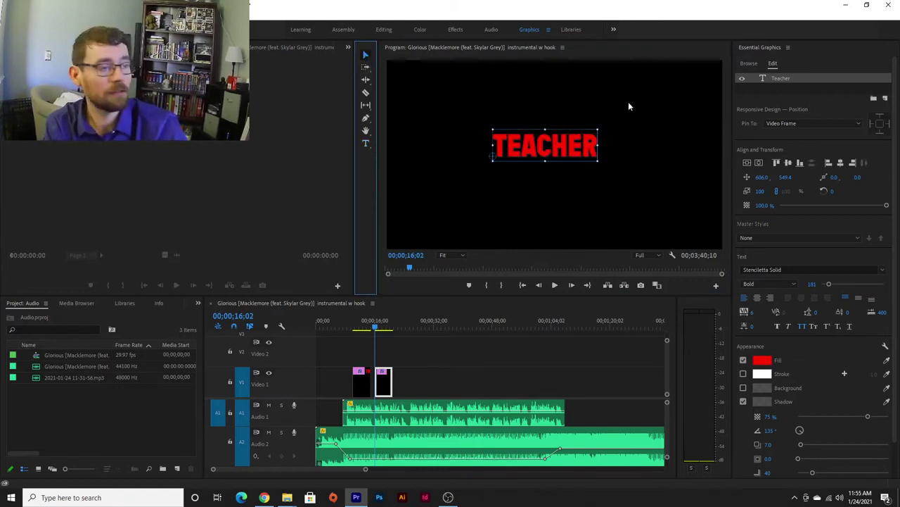
Step: Create another title clip reading 34 at 00;00;22;13, after the Teacher title
click(365, 143)
click(387, 328)
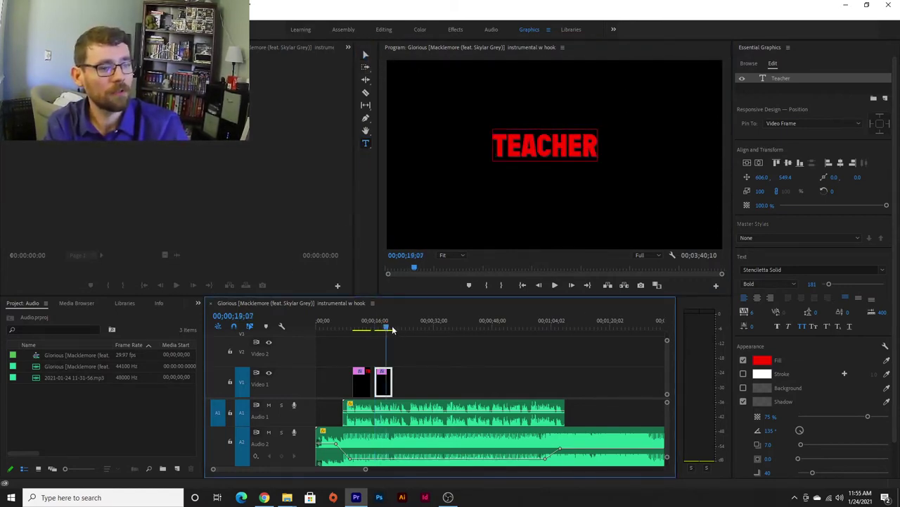
click(398, 328)
click(479, 149)
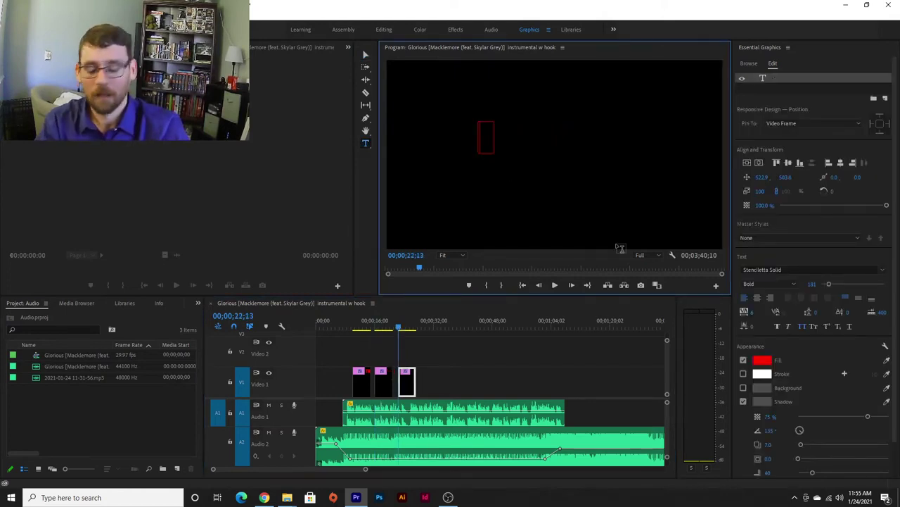
text(#4)
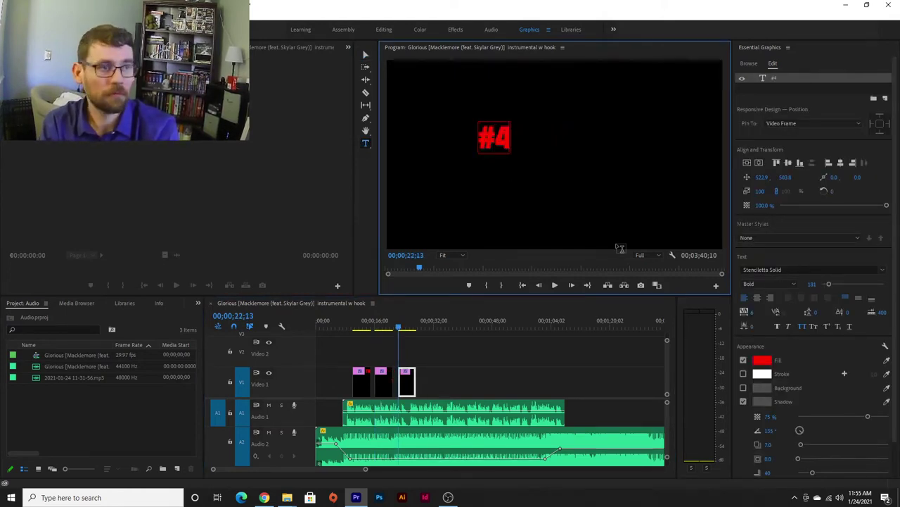
key(BackSpace)
key(BackSpace)
text(34)
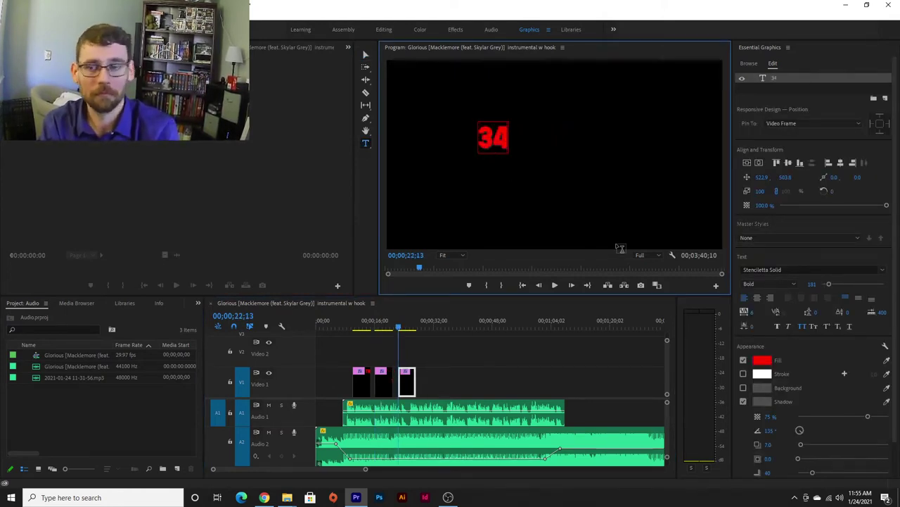
Step: Move the 34 text near the middle of the frame, at about 818, 600, and scrub through its clip to 00;00;27;04
key(Escape)
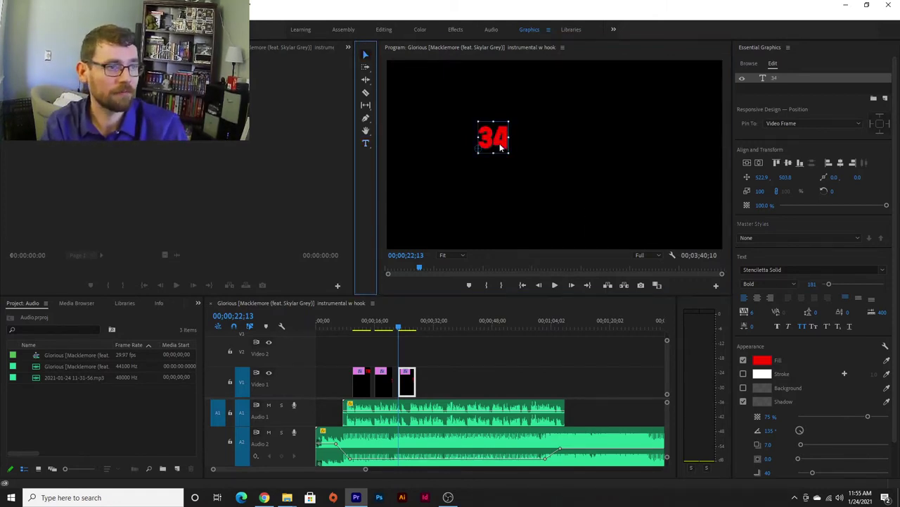
drag(501, 146, 553, 162)
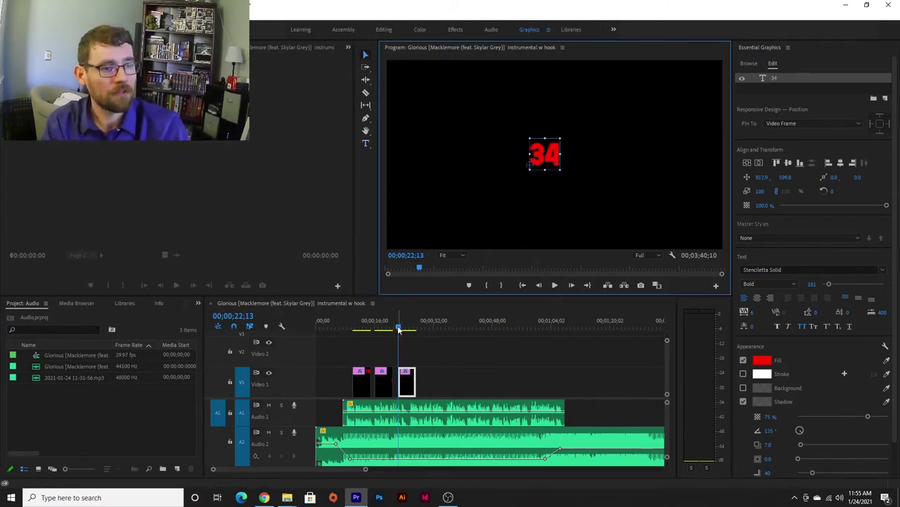
mouse_move(398, 330)
mouse_down()
mouse_move(346, 330)
mouse_move(415, 335)
mouse_up()
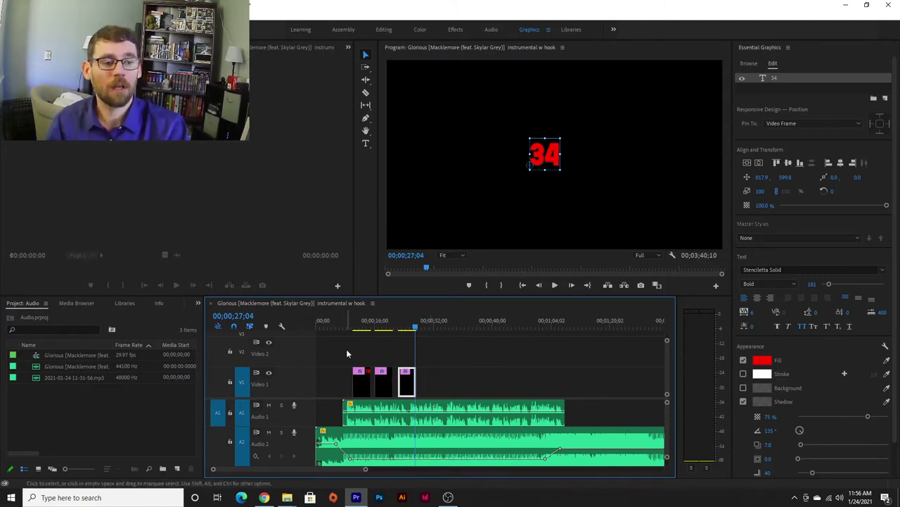
Step: Play the start of the sequence and move the name title to begin at 00;00;02;01, with the Teacher title directly after it
drag(362, 328, 305, 328)
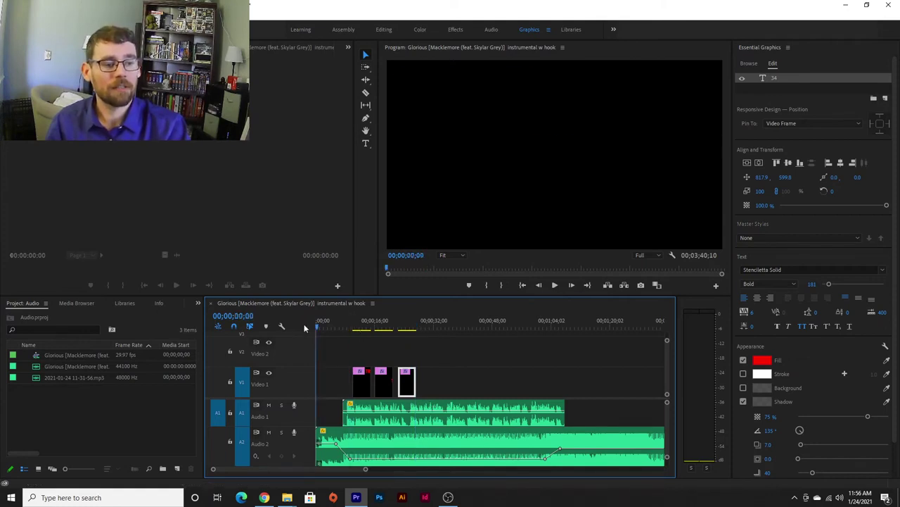
key(space)
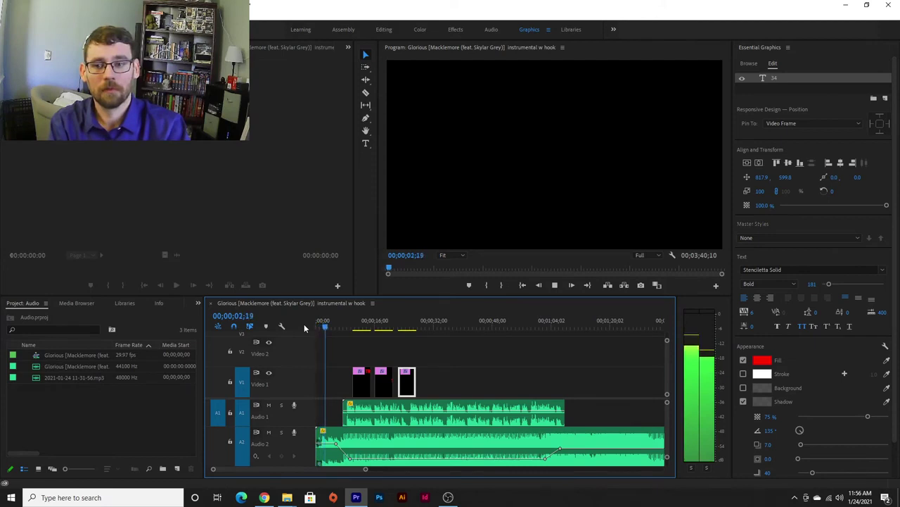
key(space)
click(324, 329)
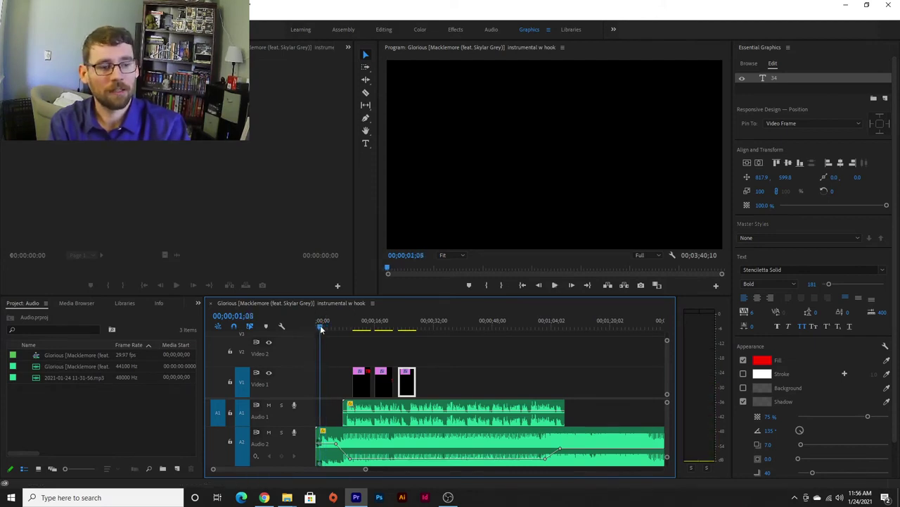
mouse_move(360, 381)
mouse_down()
mouse_move(329, 383)
mouse_move(350, 391)
mouse_up()
key(equal)
key(equal)
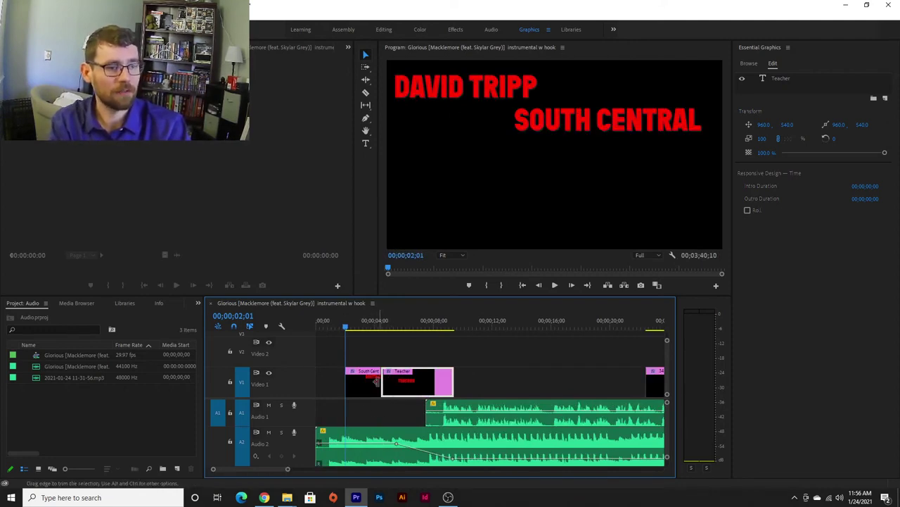
Step: Retime the name and Teacher titles to run back to back until about 8 seconds and place the 34 title directly after them
mouse_move(403, 385)
mouse_down()
mouse_move(418, 384)
mouse_move(394, 382)
mouse_up()
click(383, 382)
drag(467, 380, 429, 380)
drag(646, 383, 432, 390)
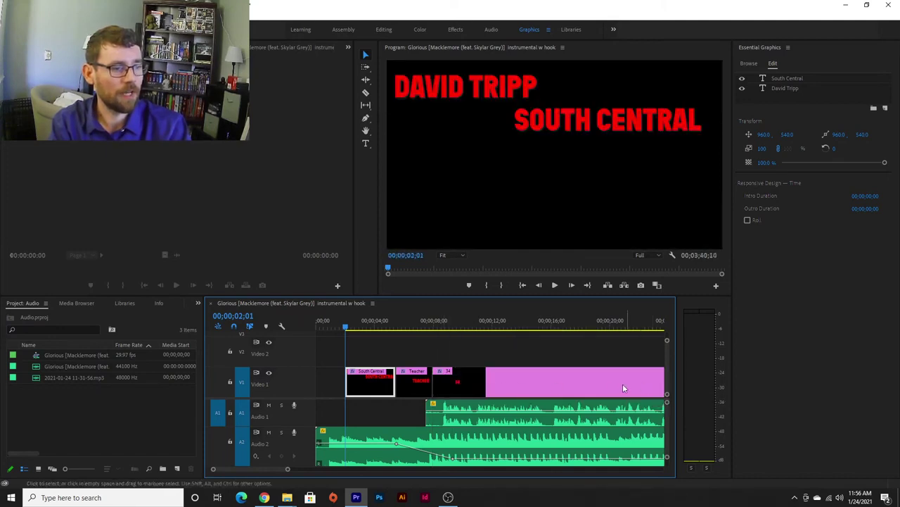
Step: Shorten the 34 title clip on Video 1 so it ends at about 10.5 seconds
key(minus)
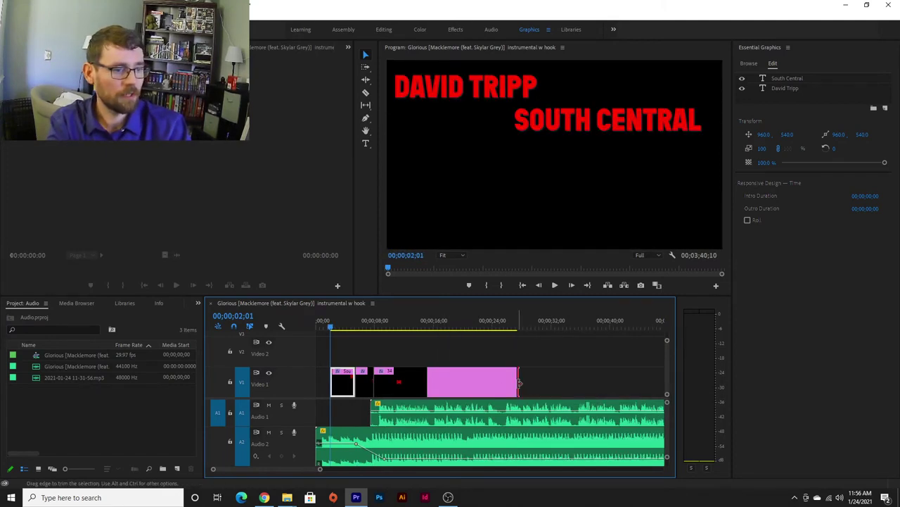
drag(519, 382, 519, 383)
drag(419, 388, 397, 392)
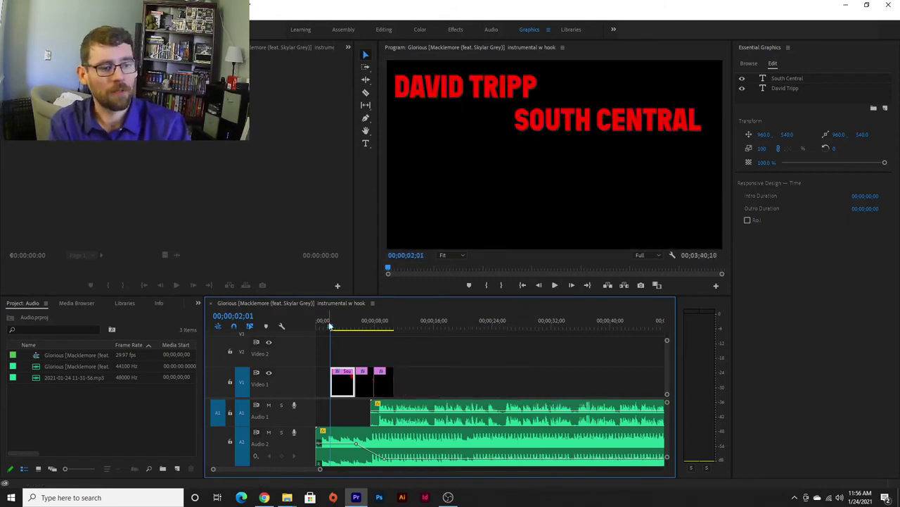
Step: Play the sequence from the beginning through the 34 title to check the title timing, and save the project
drag(330, 332, 310, 324)
key(space)
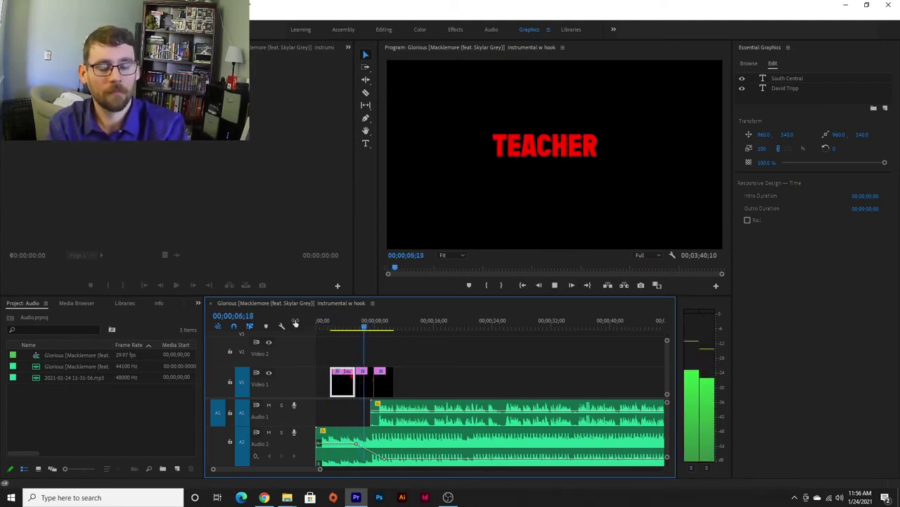
key(space)
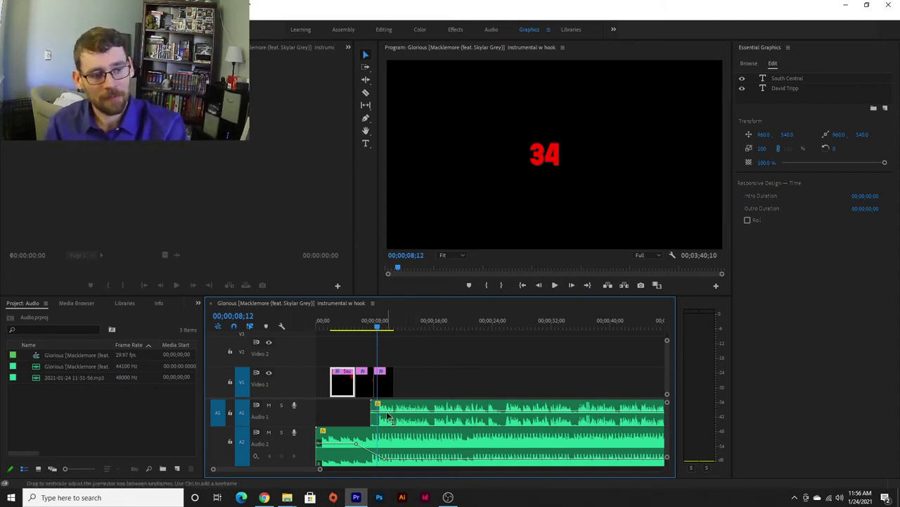
key(ctrl+s)
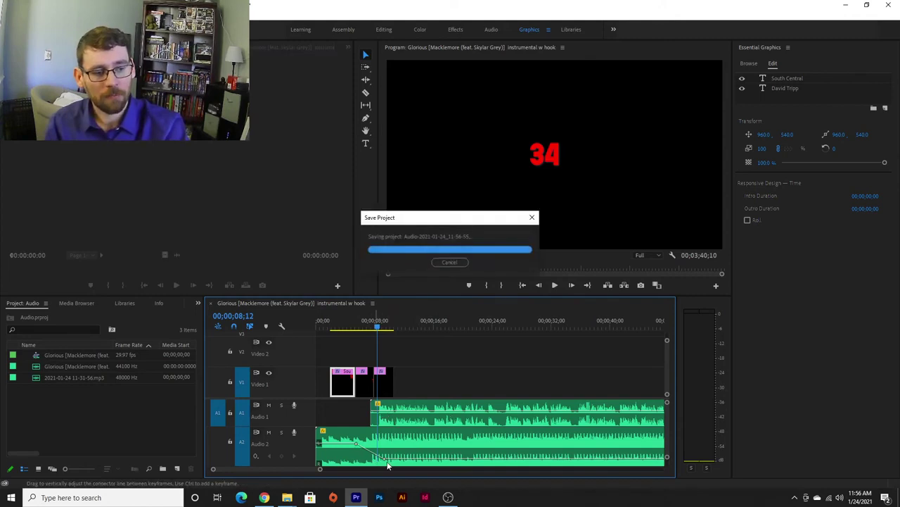
Step: Select all three title clips on Video 1 together and place the playhead on the Teacher title at 00;00;06;07
click(421, 408)
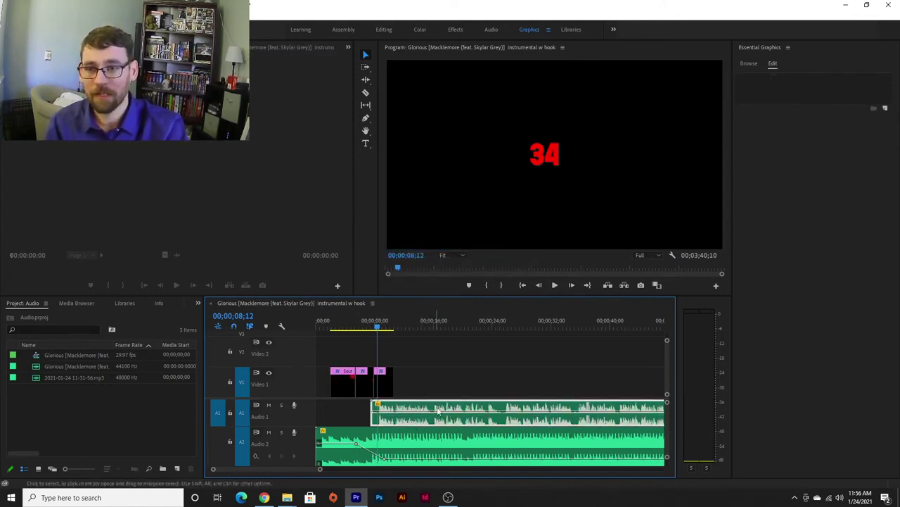
drag(419, 382, 329, 383)
drag(430, 392, 335, 377)
click(361, 322)
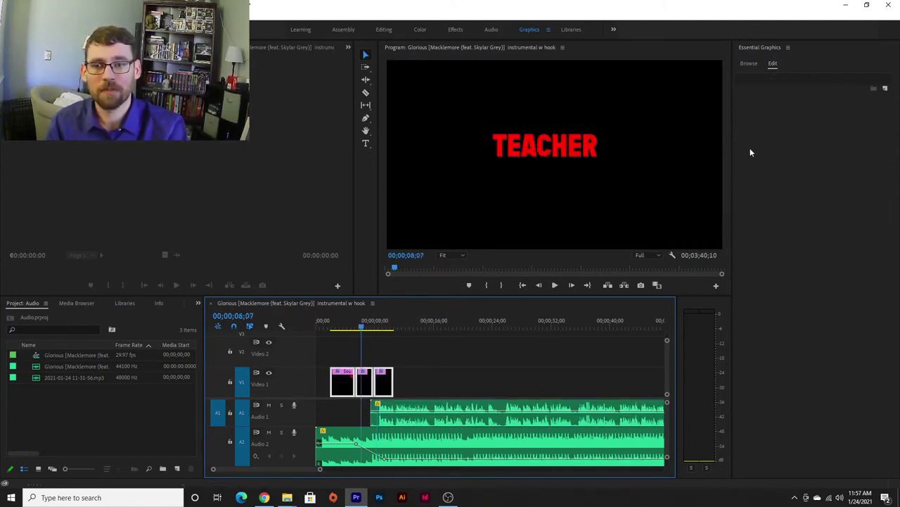